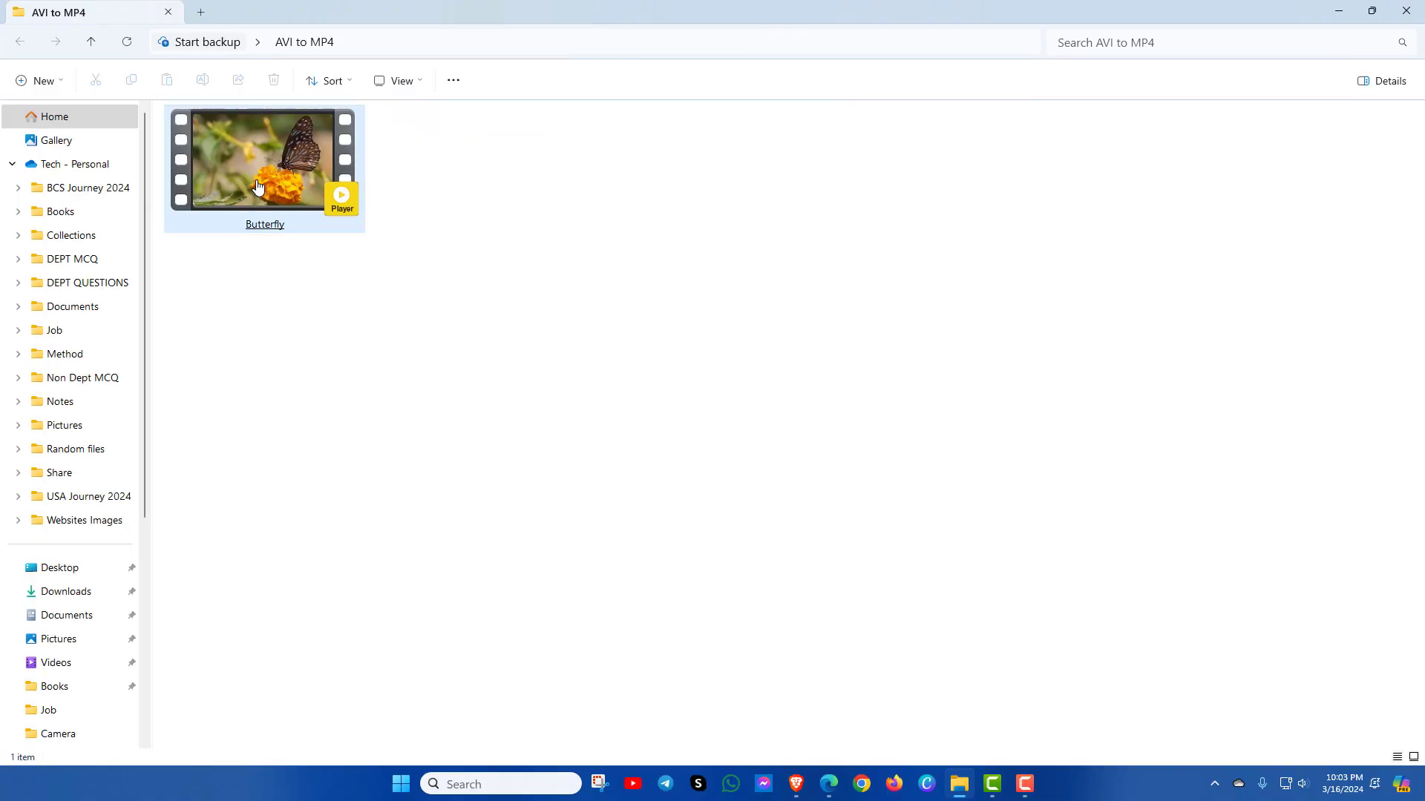
Step: Check Butterfly's file properties to confirm it is an .avi file
right_click(267, 183)
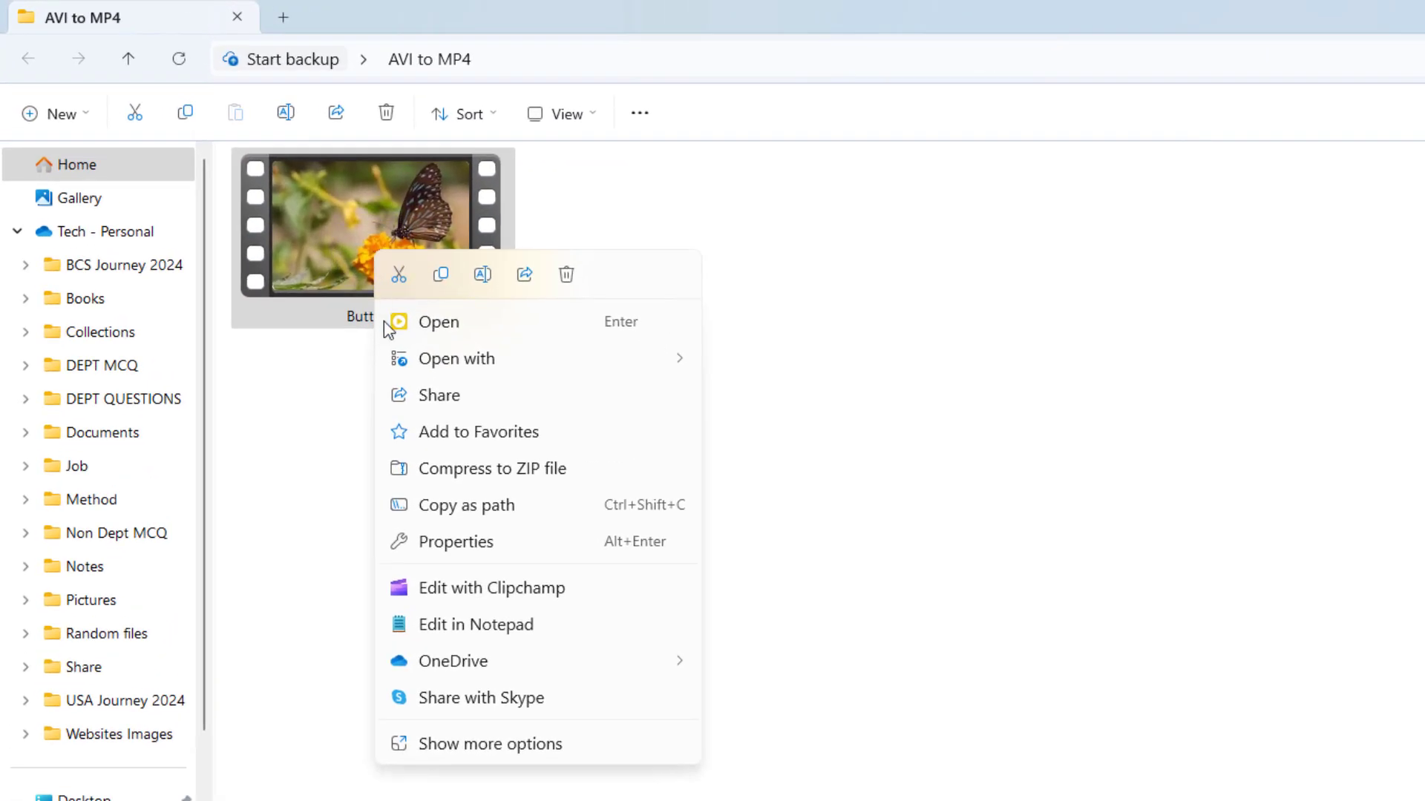
click(445, 540)
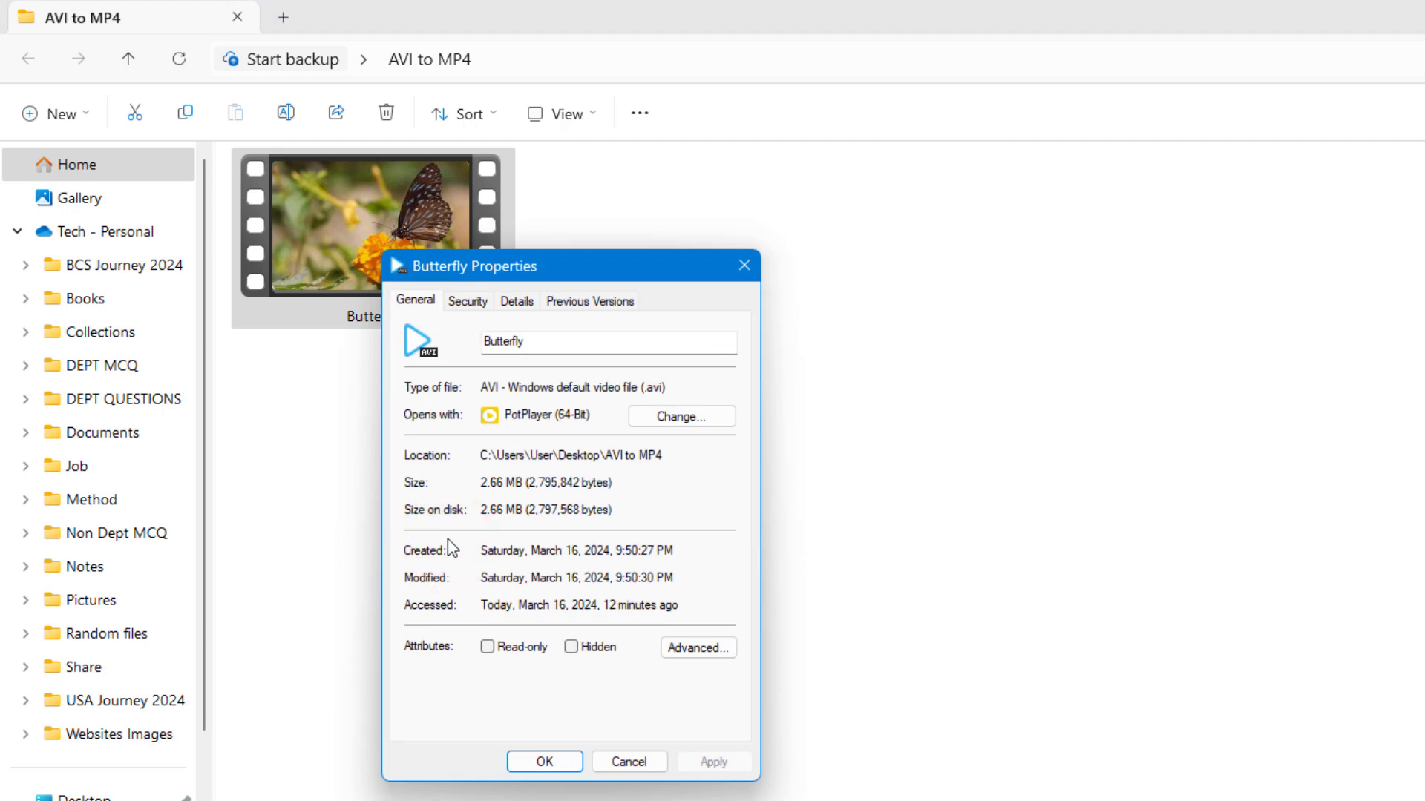
double_click(668, 387)
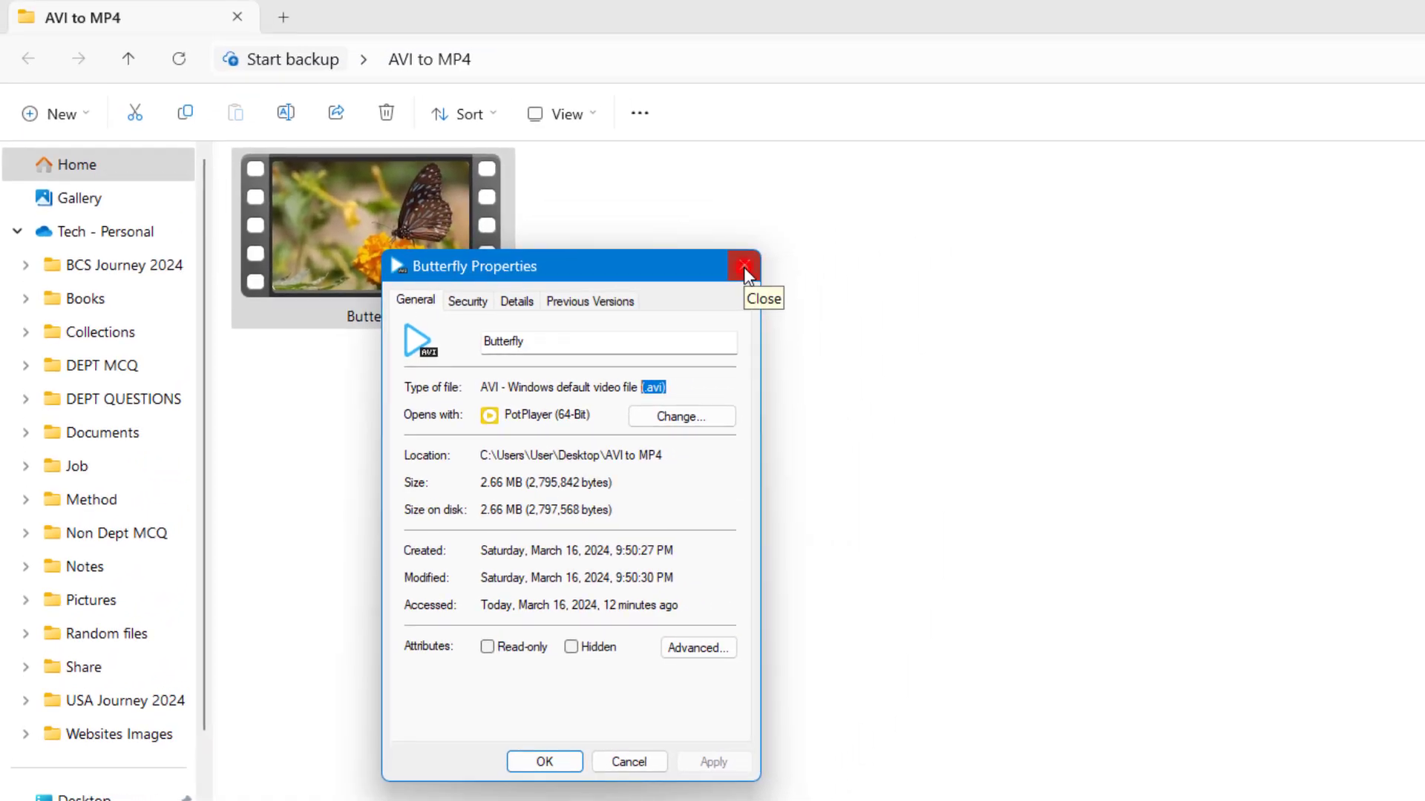
click(744, 267)
Step: Play Butterfly.avi to preview it, then close the player
click(408, 260)
double_click(411, 261)
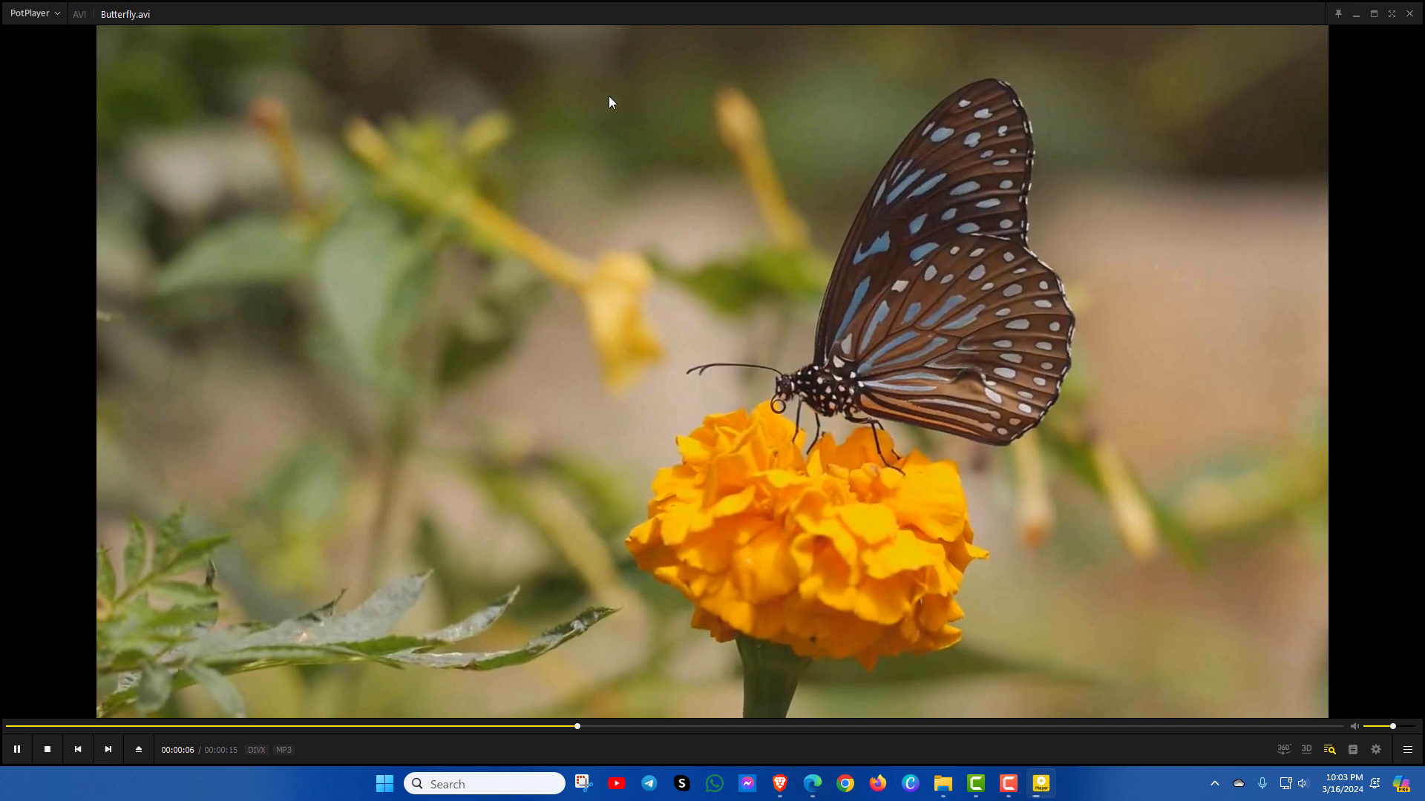
click(1409, 14)
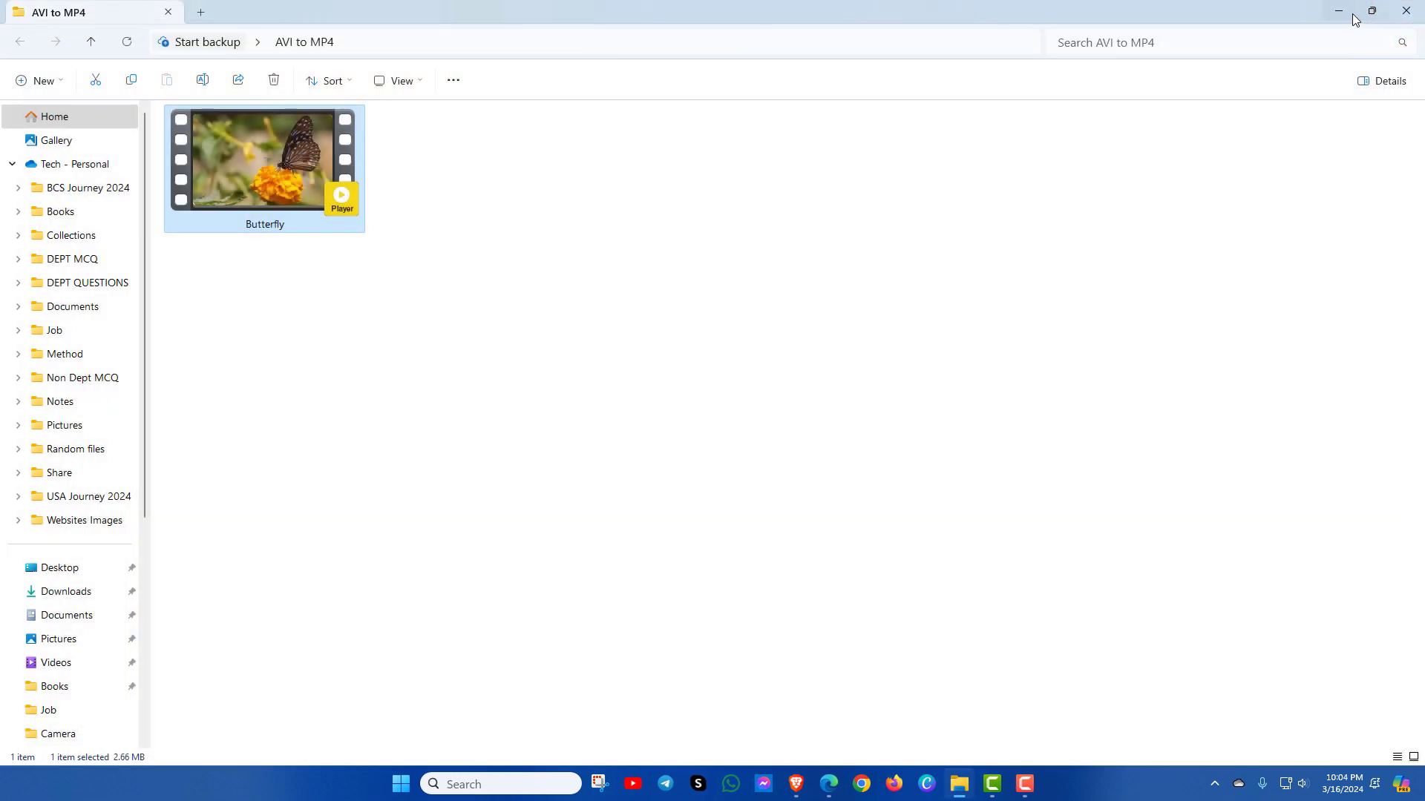
Step: Launch Winxvideo AI from the desktop and dismiss the trial registration notice
click(1343, 12)
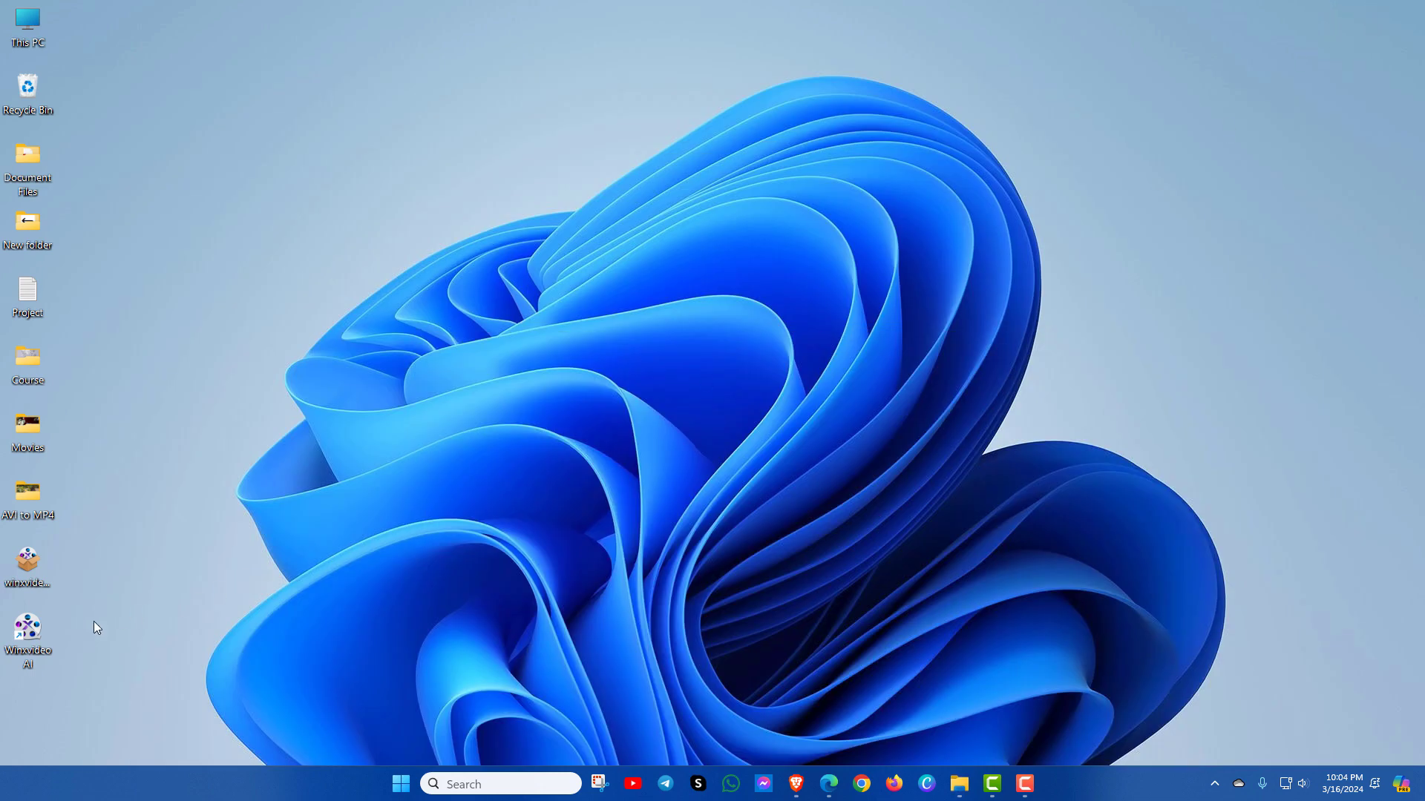
double_click(30, 649)
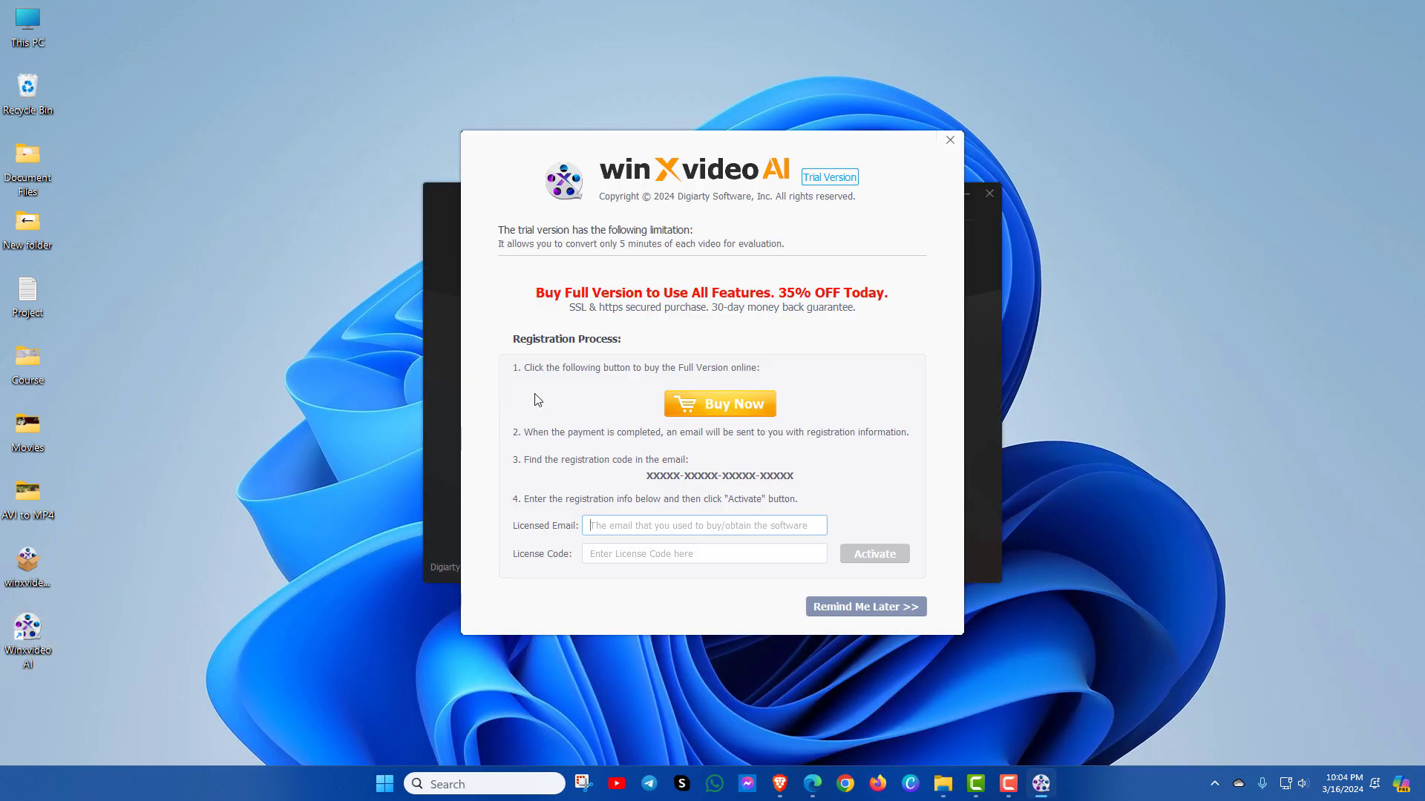
click(949, 140)
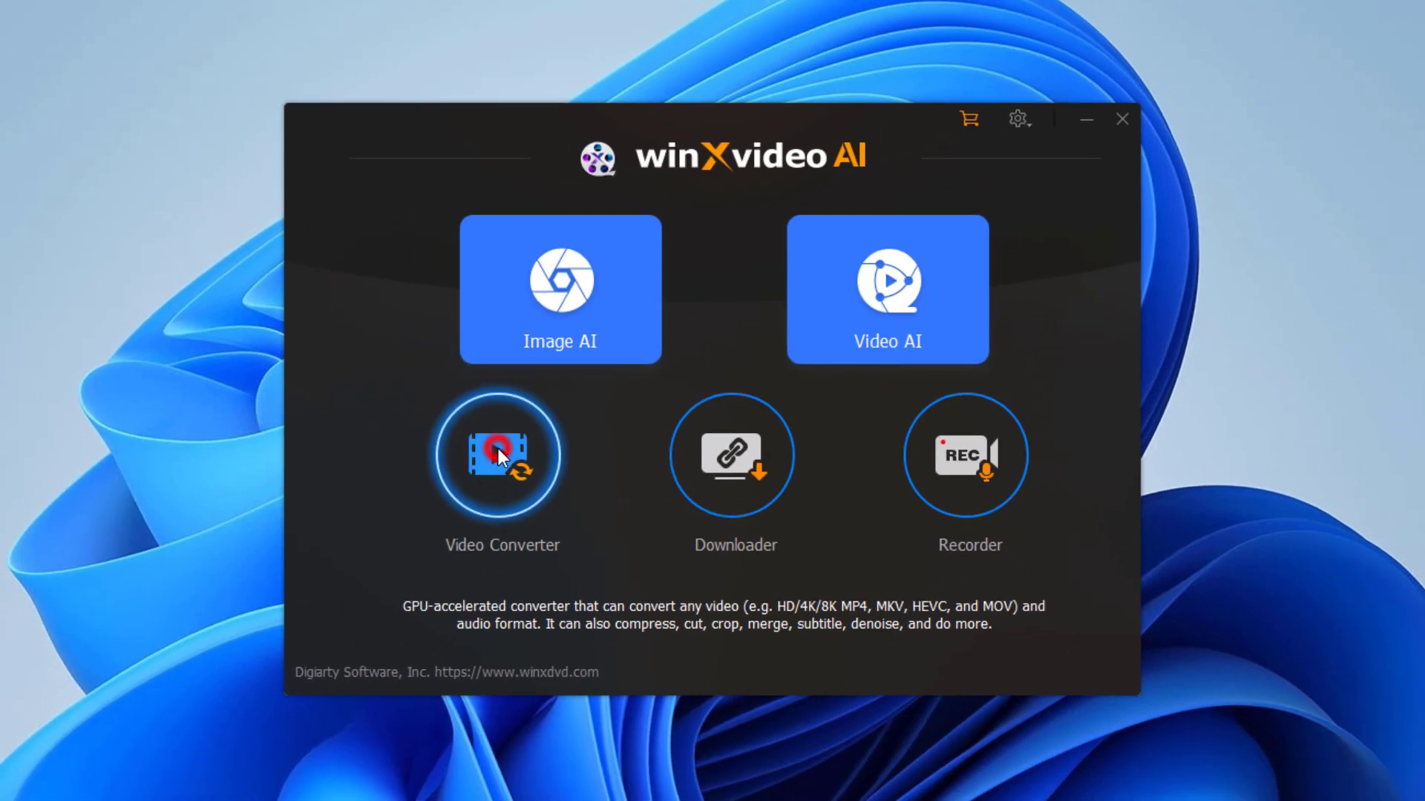
Step: Open Video Converter and add Butterfly.avi from the AVI to MP4 folder
click(499, 450)
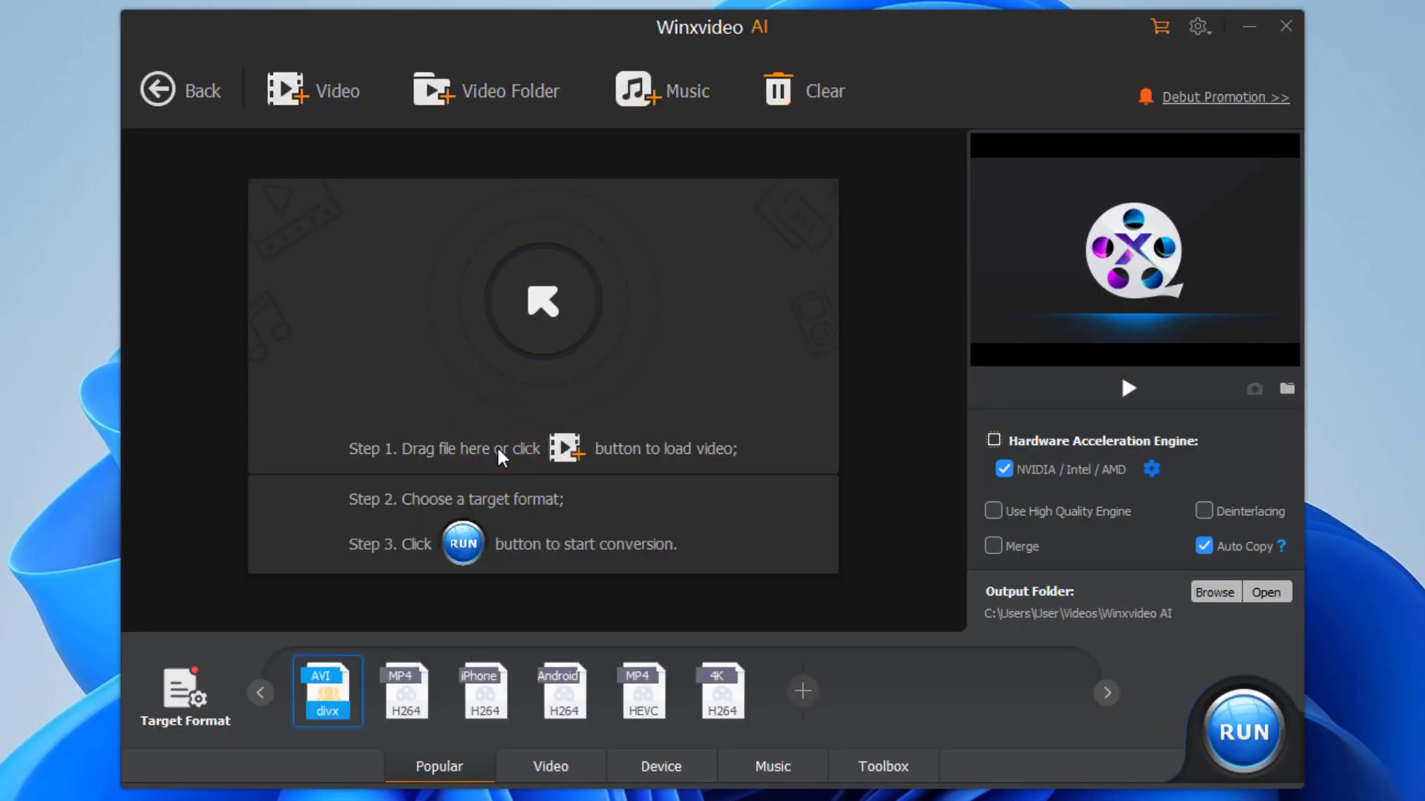
click(314, 96)
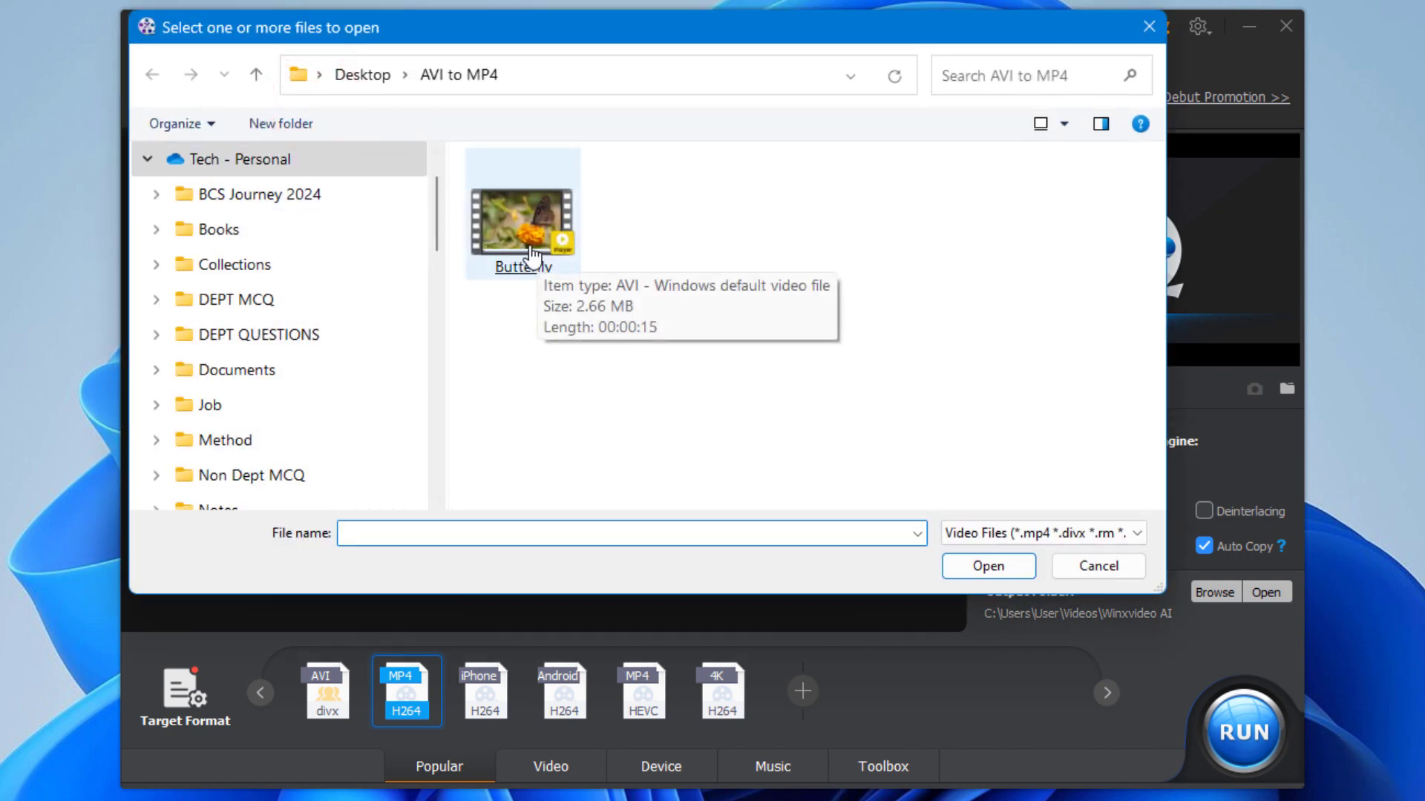
double_click(527, 251)
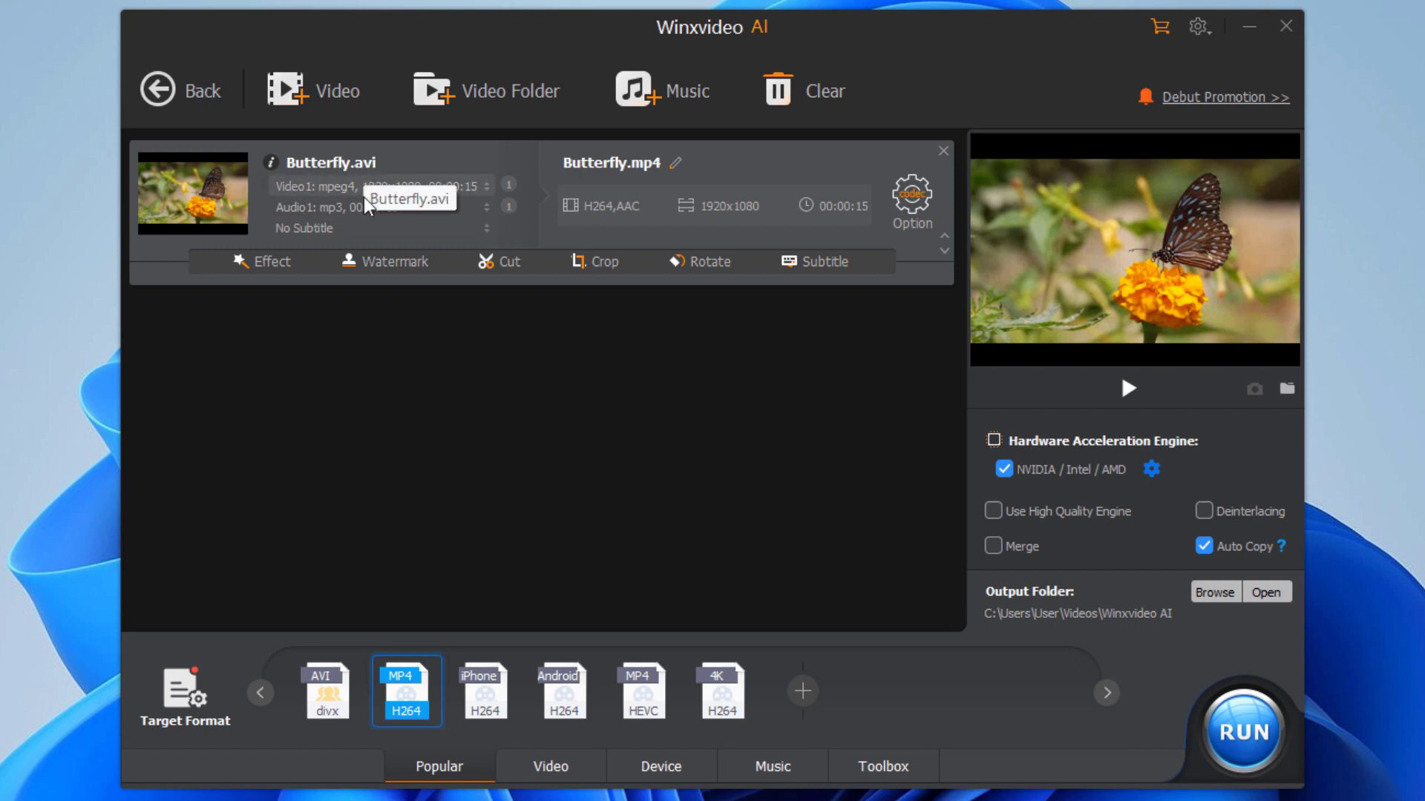
Step: Choose MP4 Video (H264) from General Profiles as the target format
mouse_move(380, 672)
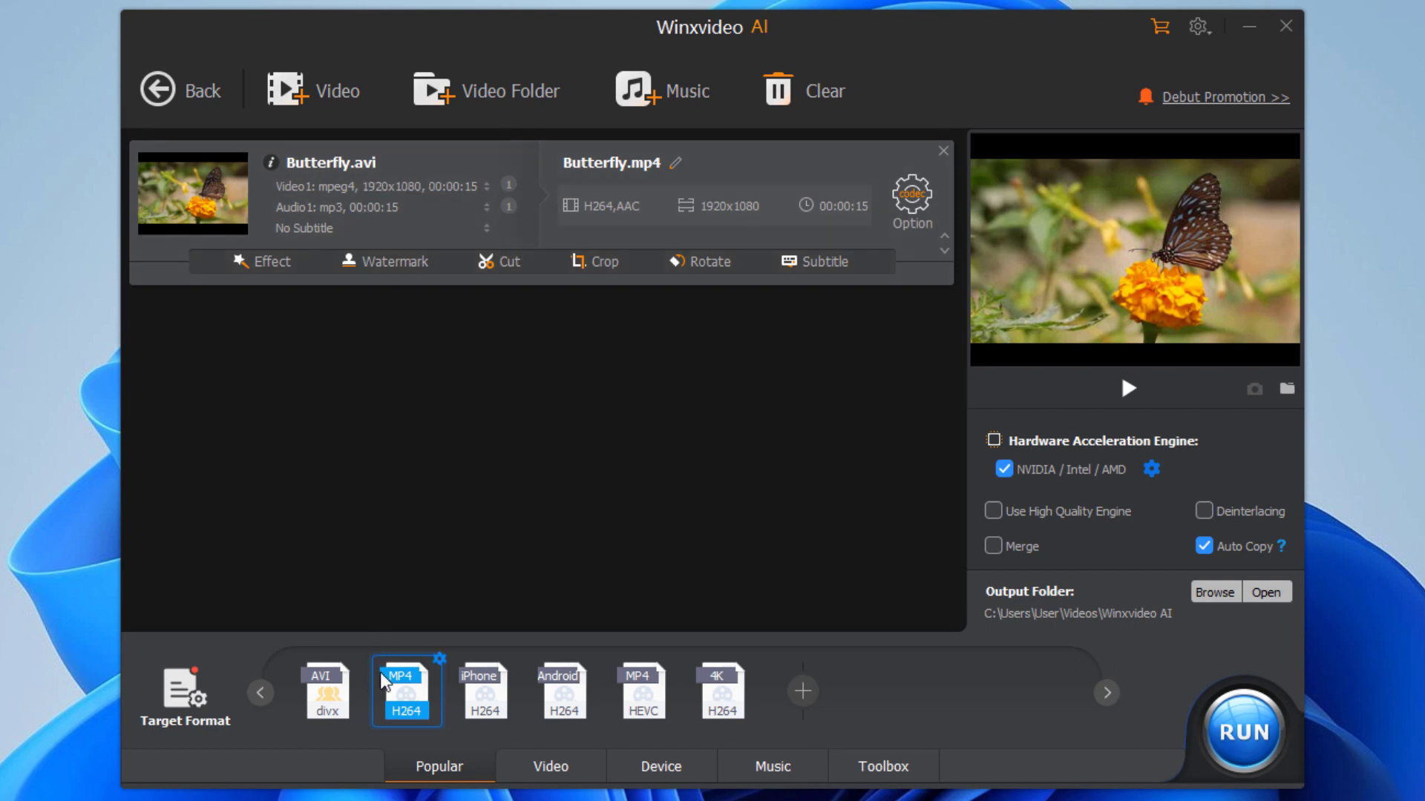
click(191, 698)
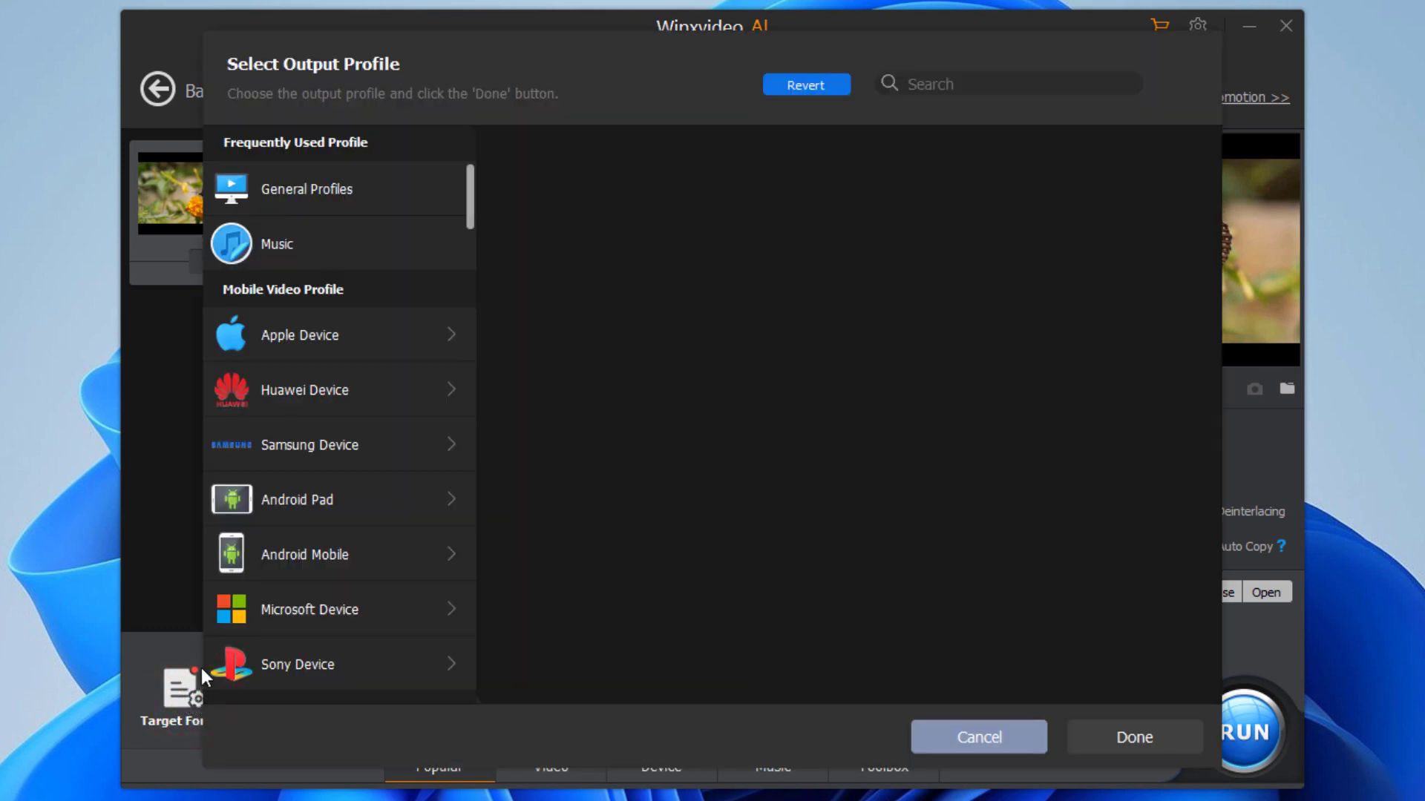
click(329, 197)
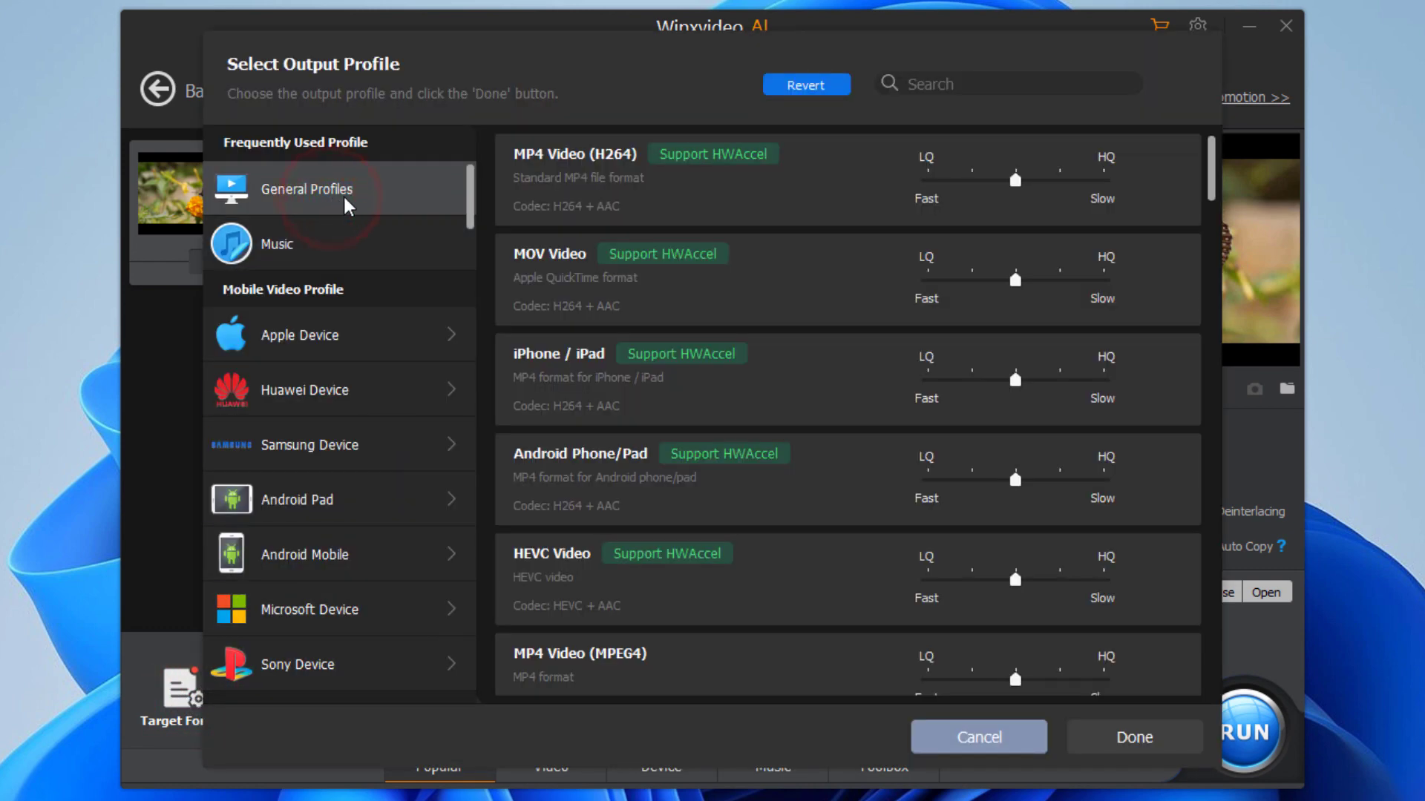
scroll(691, 609, down, 2)
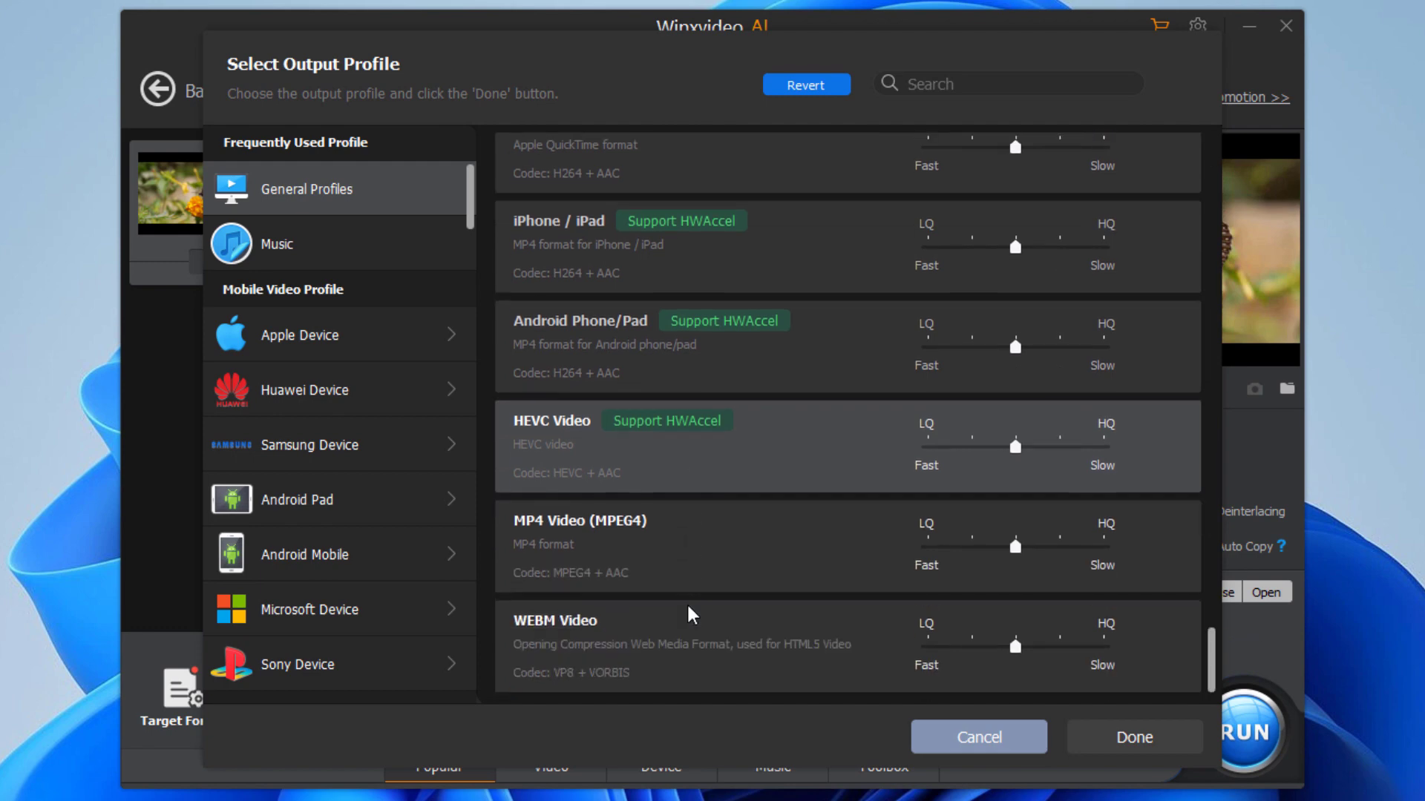
scroll(687, 603, up, 2)
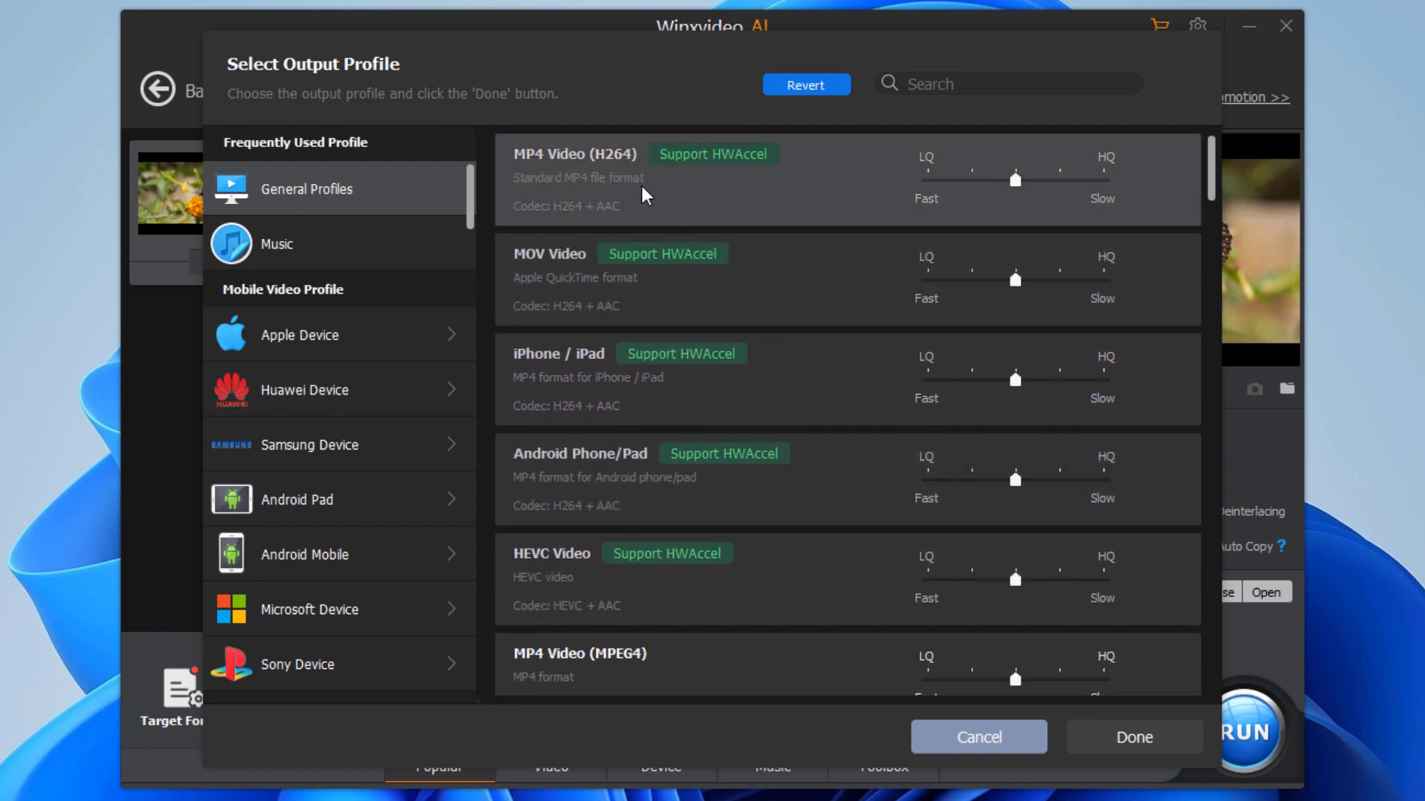
click(643, 194)
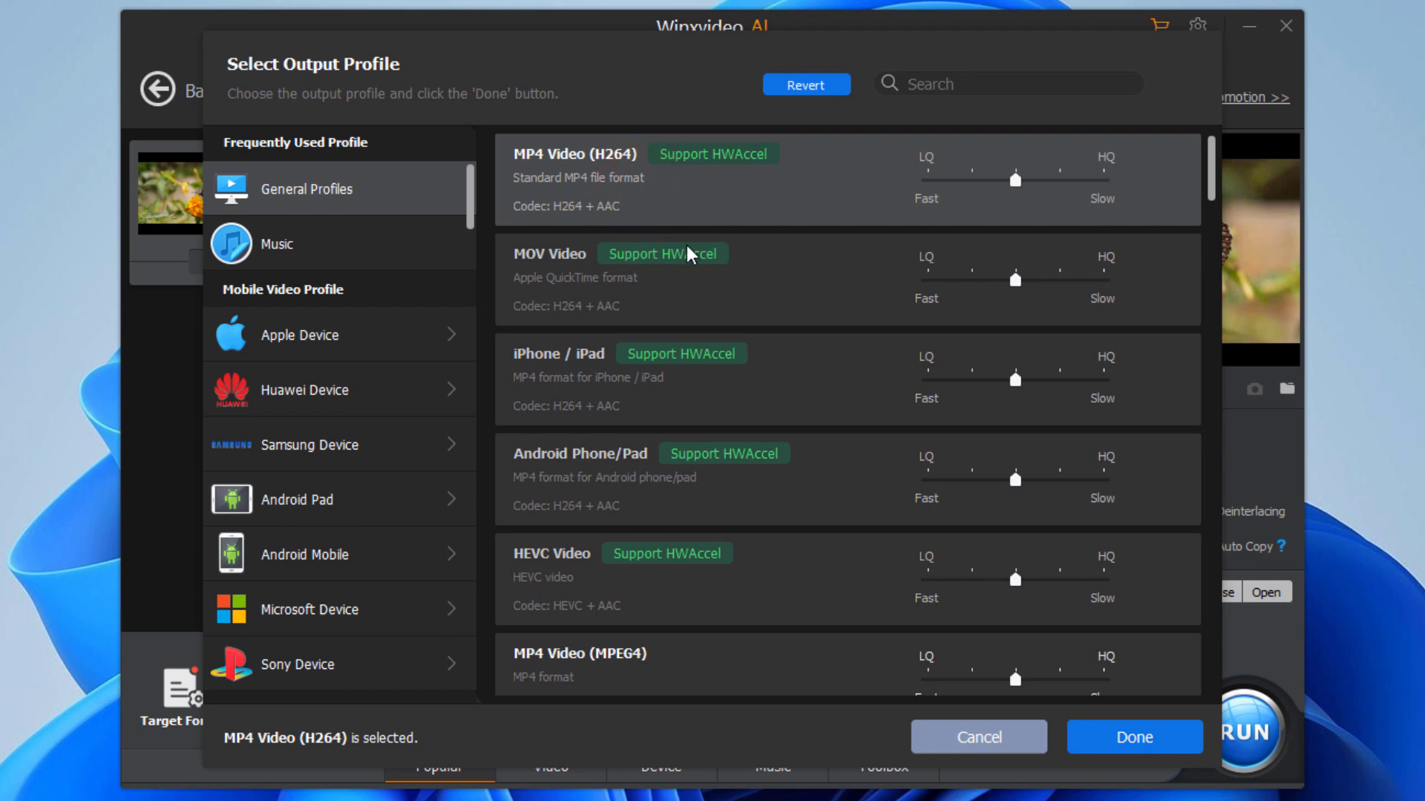
click(1127, 739)
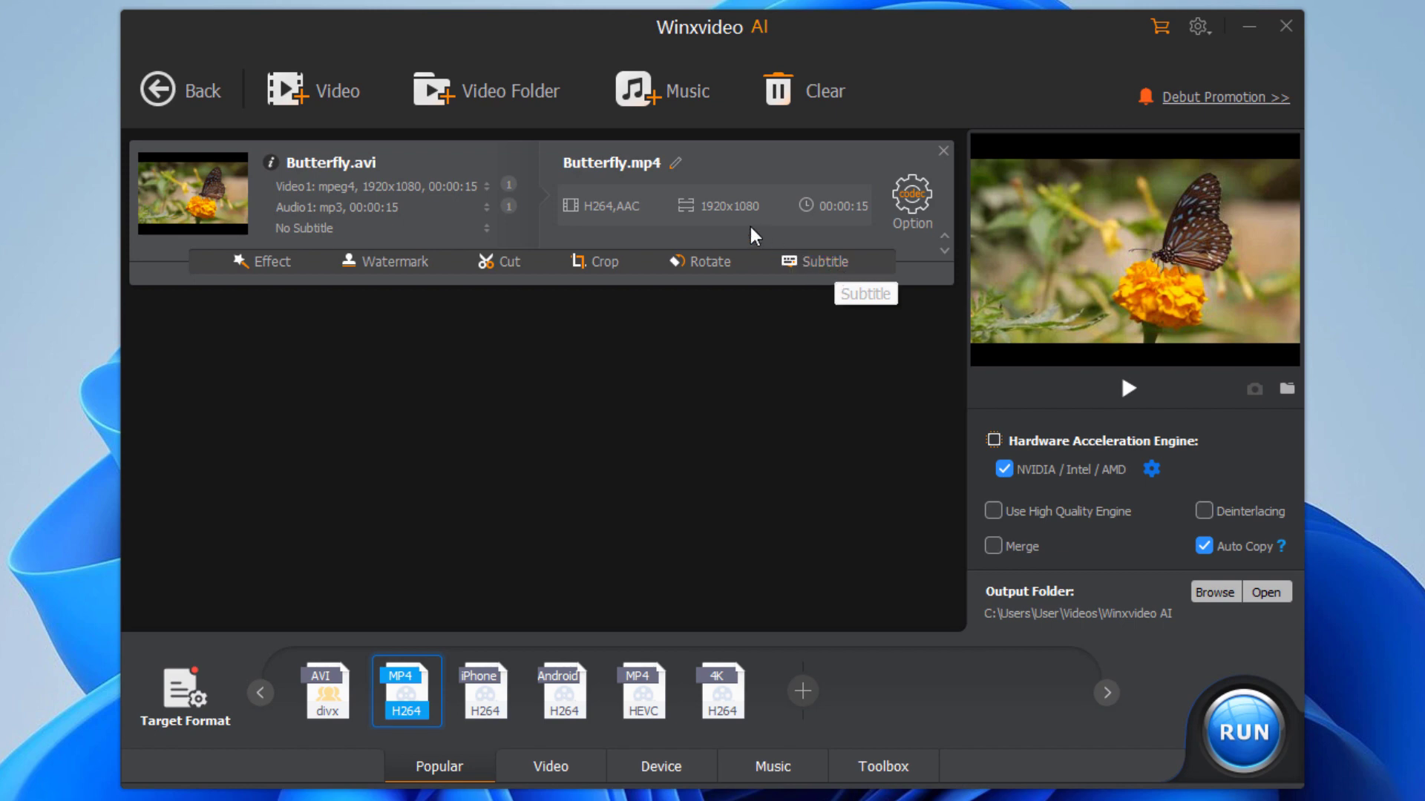
Step: Keep the name Butterfly.mp4 and set a custom 1920x1080 resolution with original aspect ratio
click(677, 166)
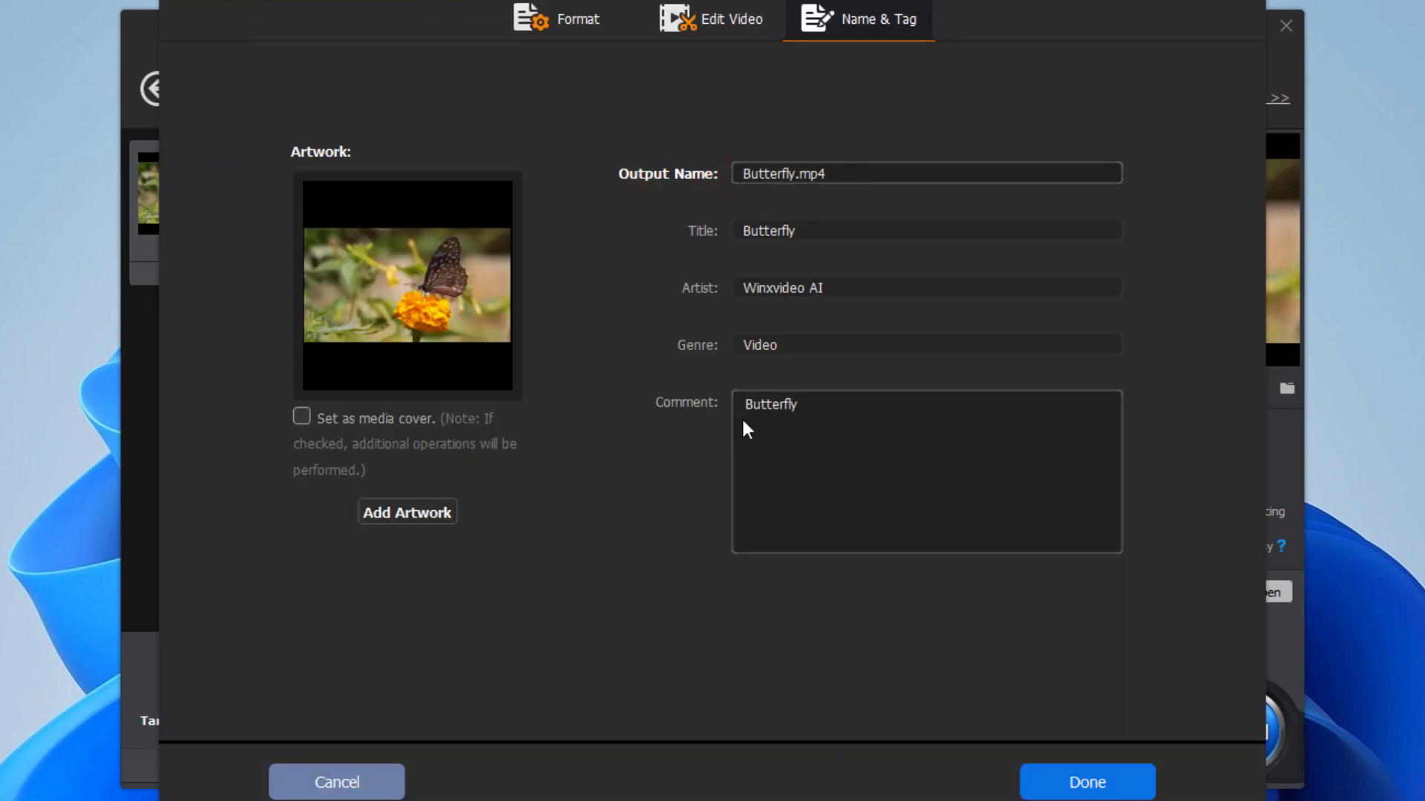
click(1070, 788)
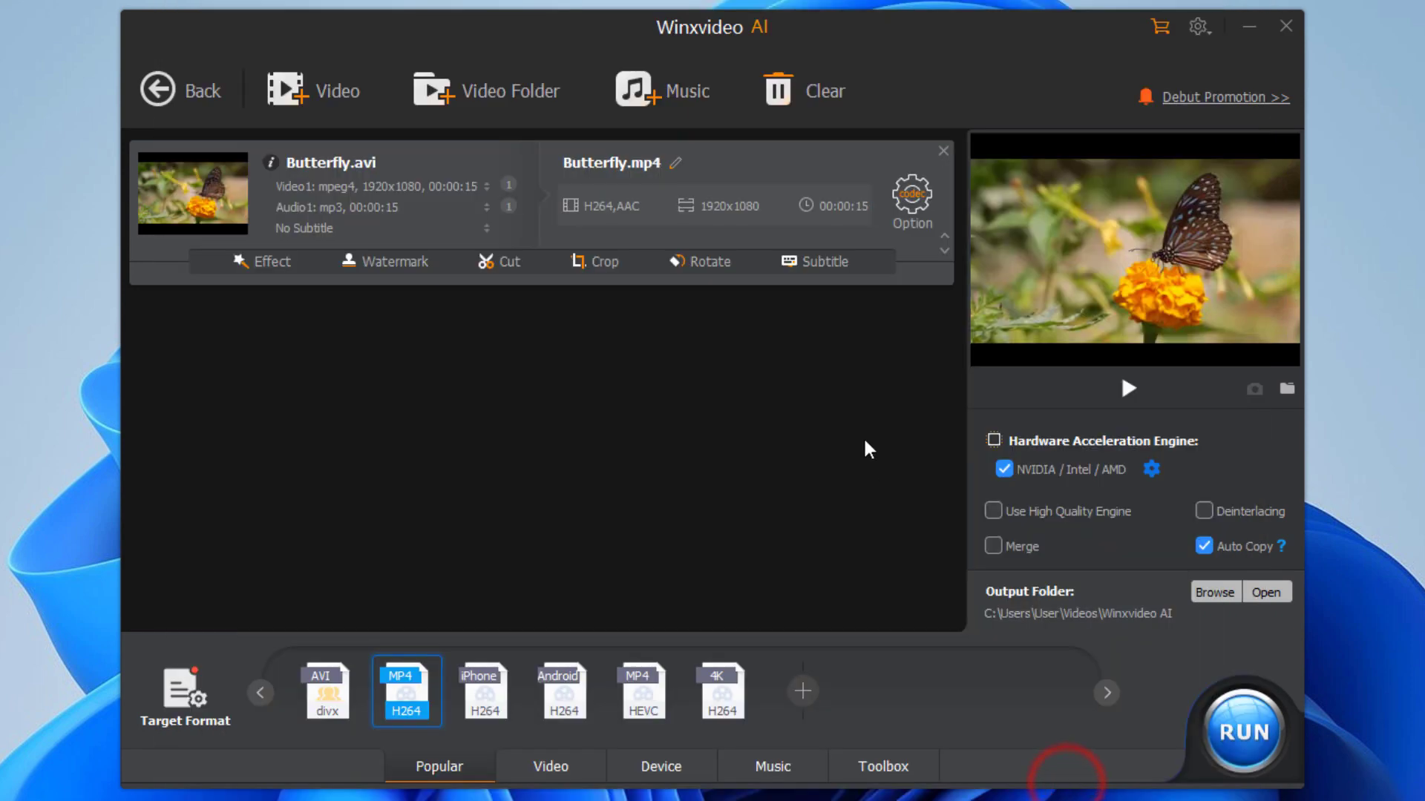
click(914, 198)
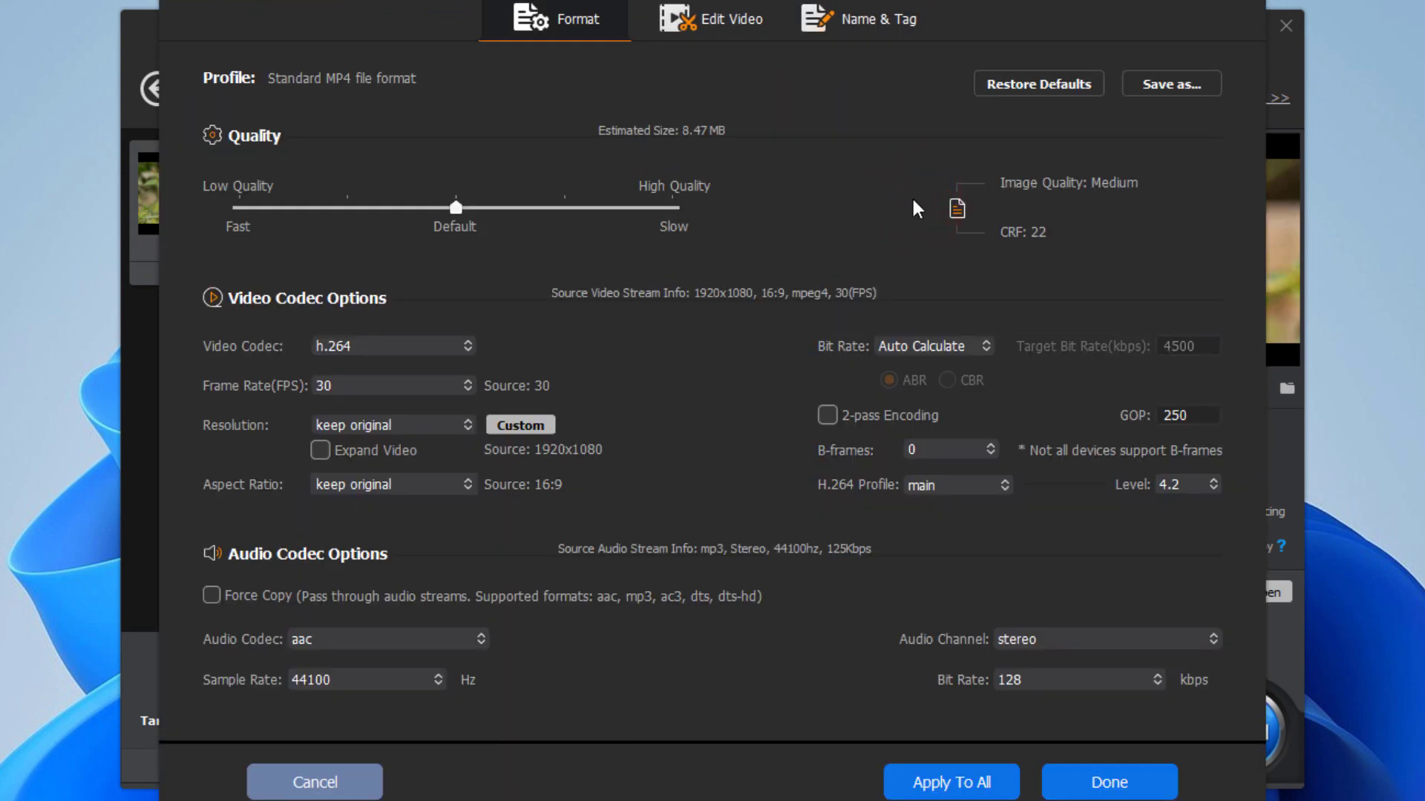
click(407, 340)
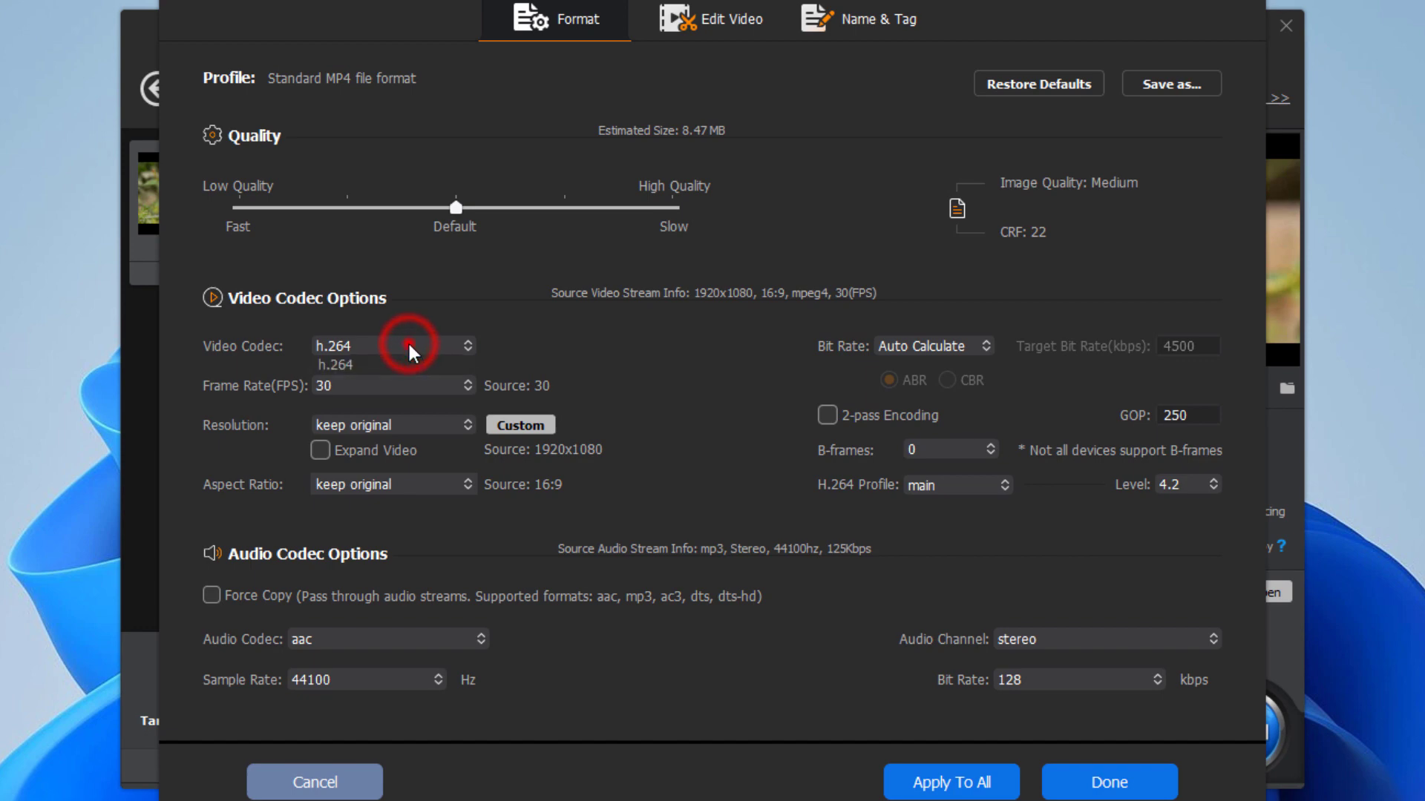
click(406, 423)
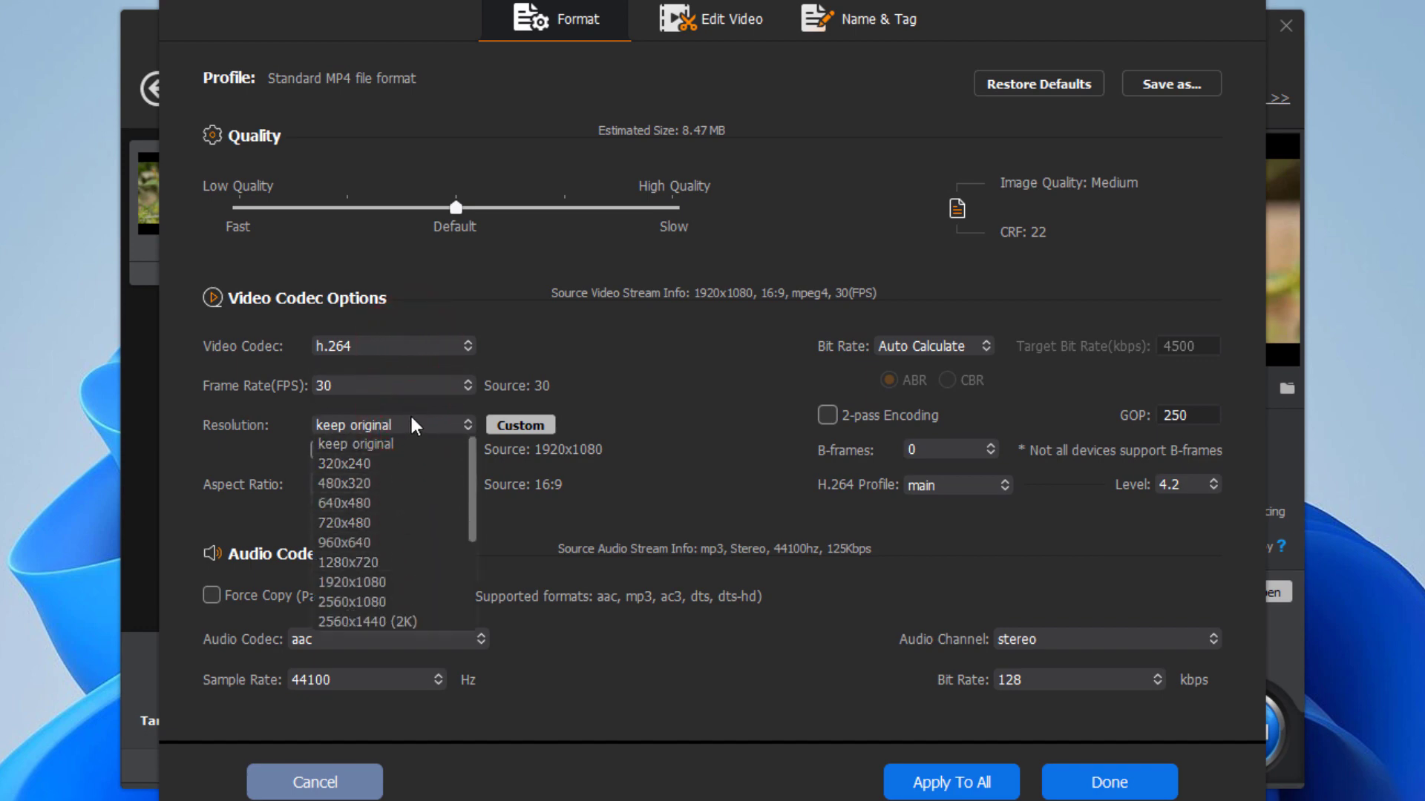
click(409, 414)
click(523, 424)
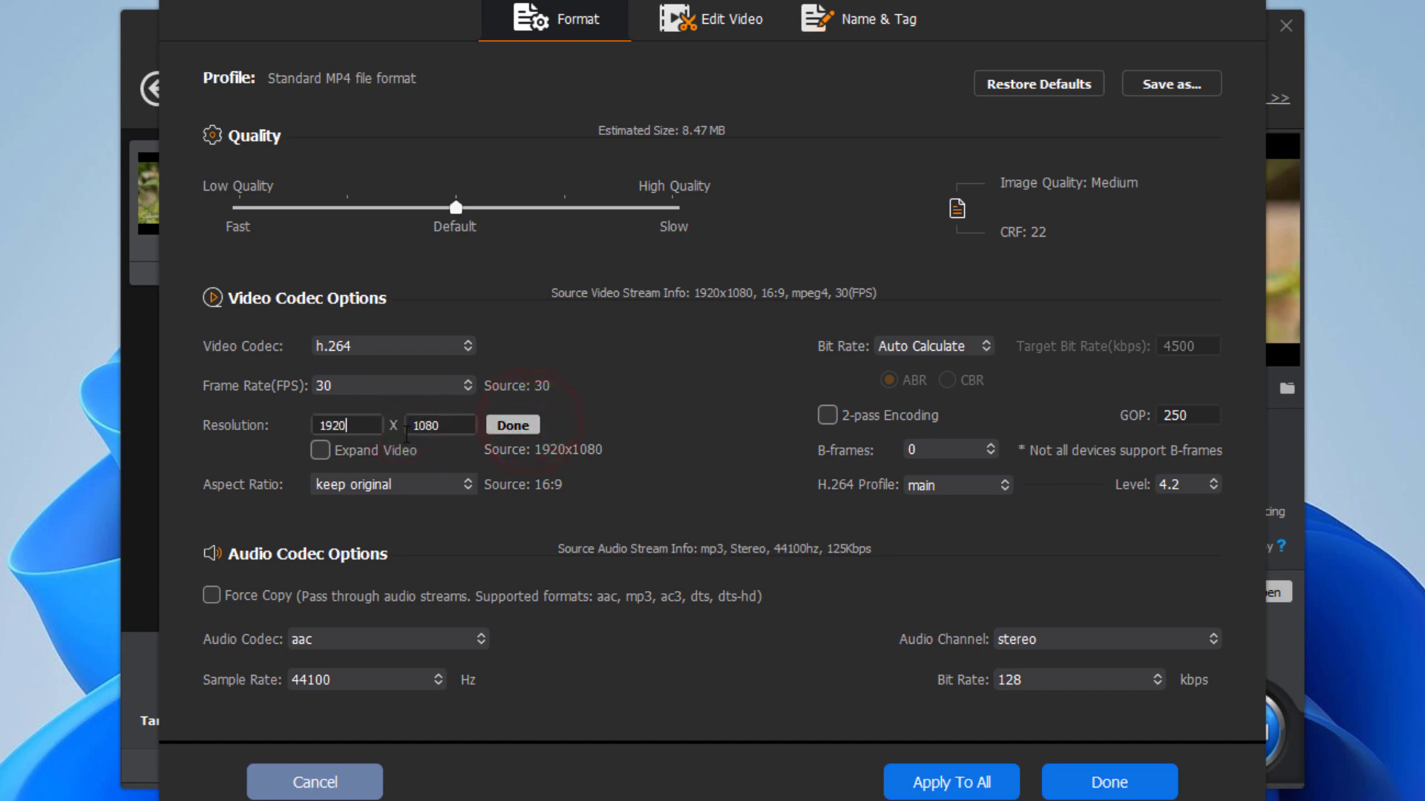
click(434, 428)
click(517, 427)
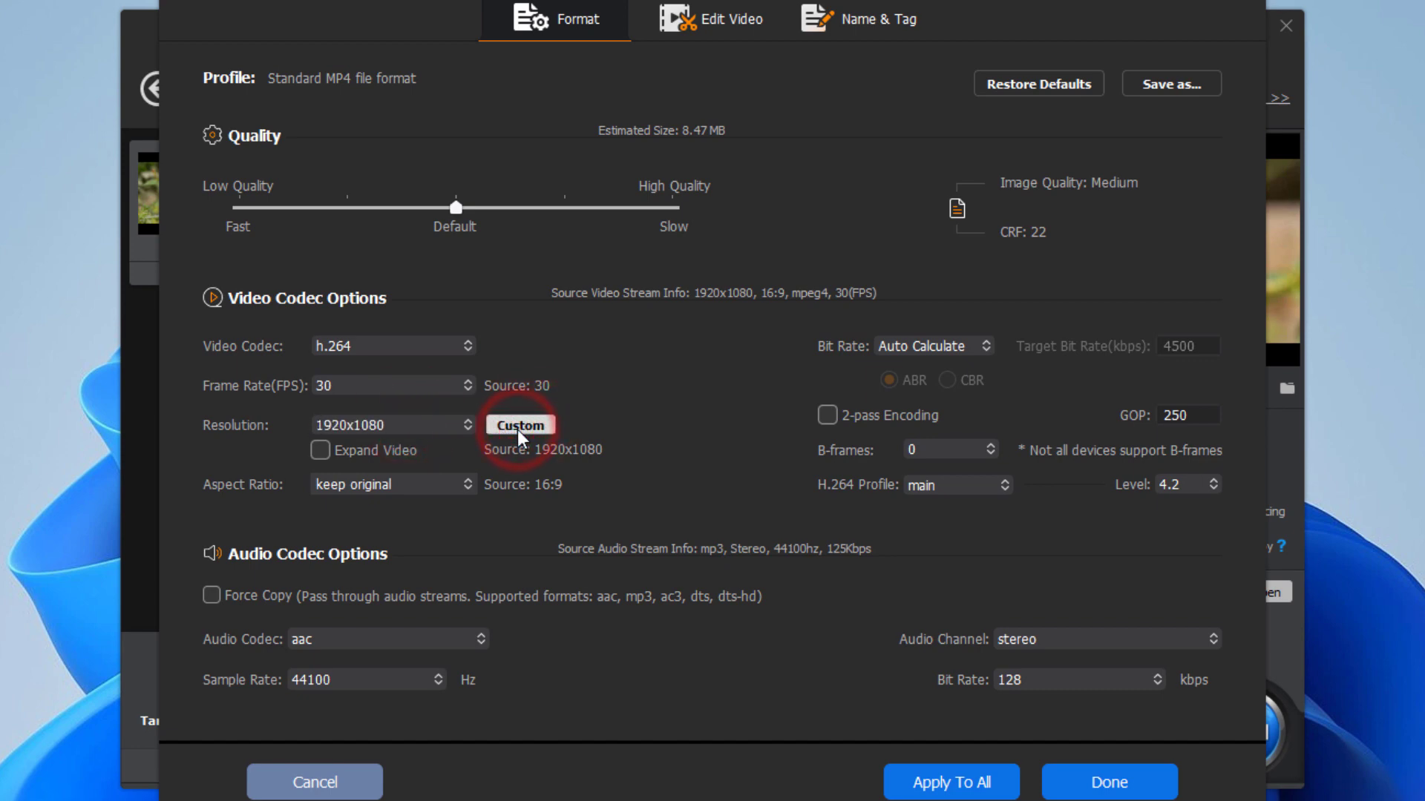
click(386, 482)
click(385, 483)
click(1102, 785)
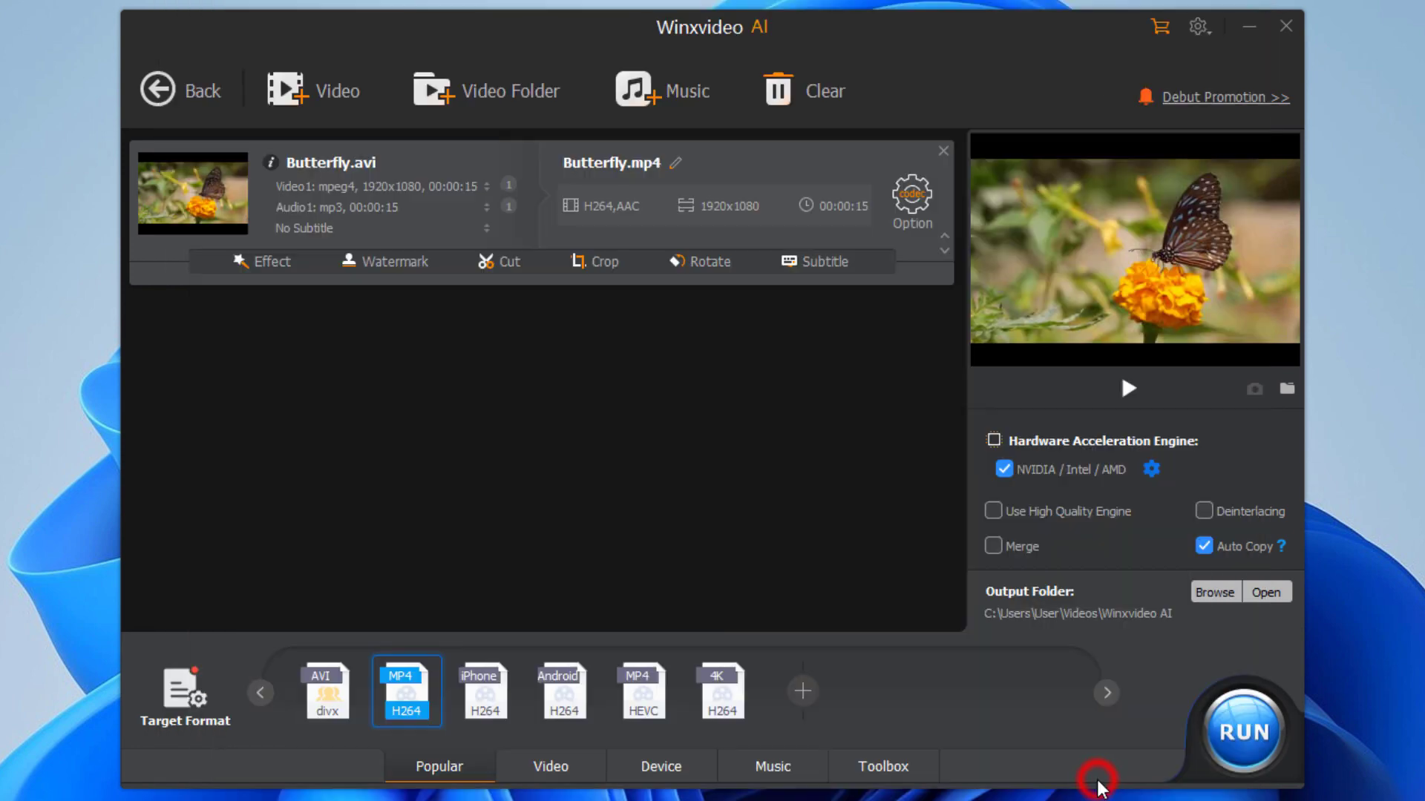
Step: Set the output folder to Desktop\AVI to MP4
click(1213, 594)
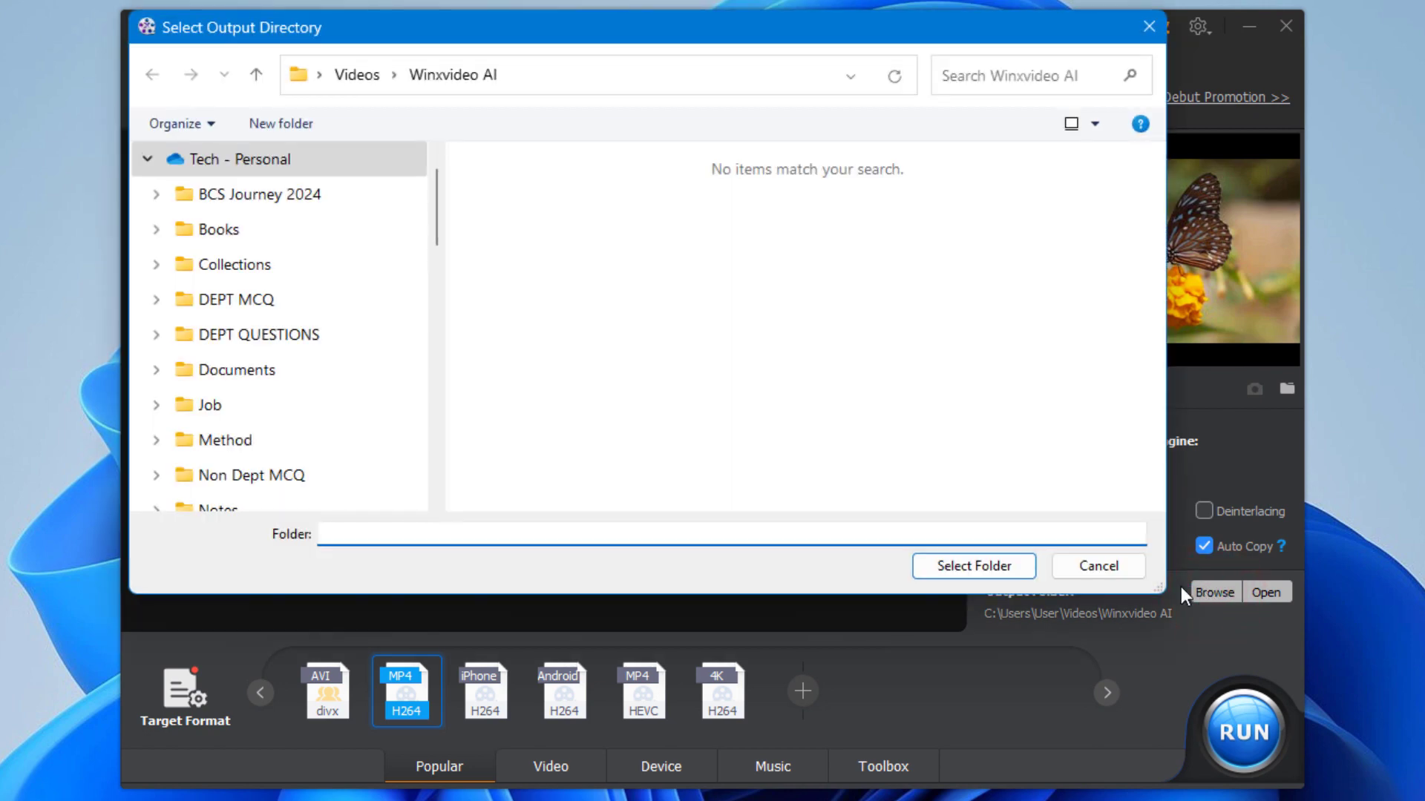
scroll(399, 371, down, 5)
click(223, 336)
double_click(531, 223)
click(978, 567)
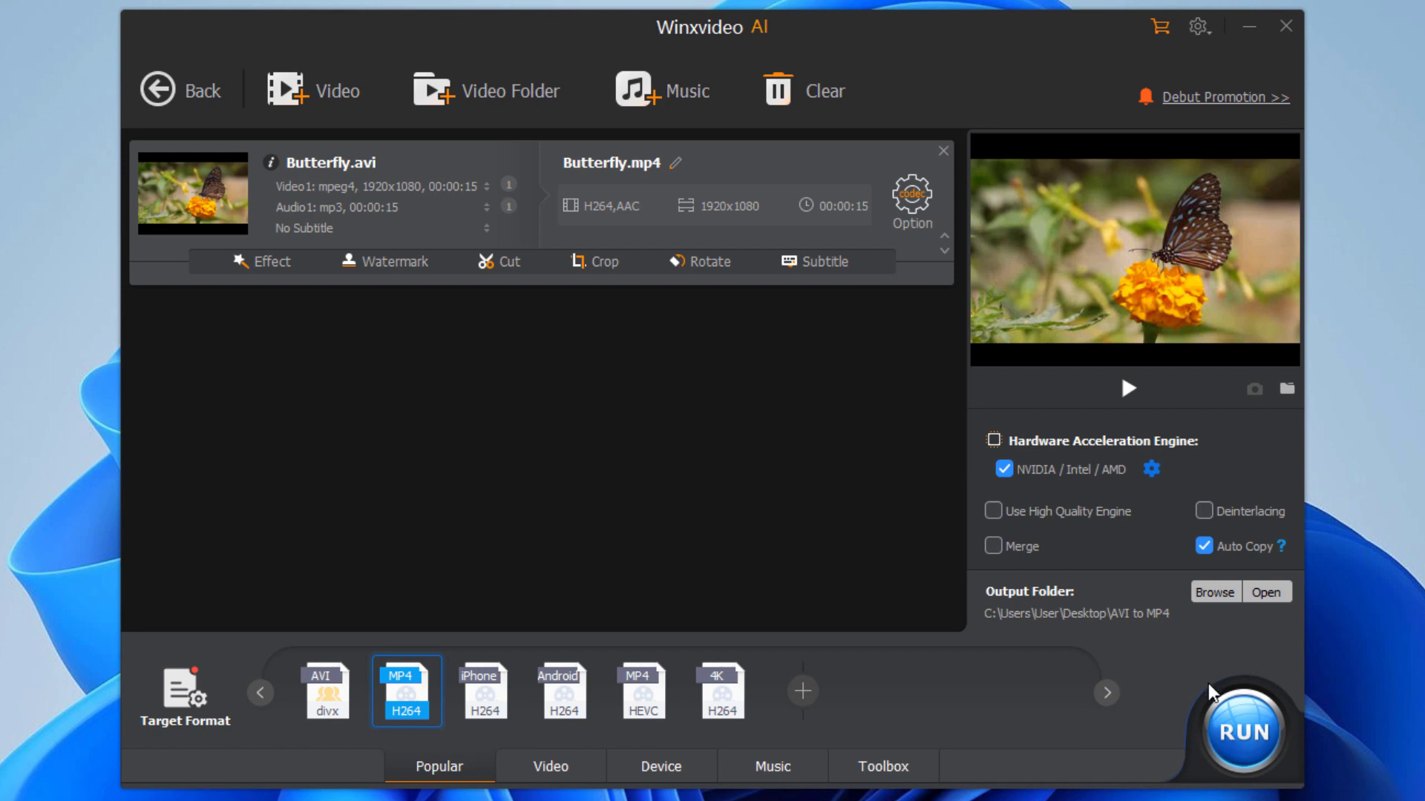
Step: Convert Butterfly.avi to MP4, continuing past the trial notice
click(1247, 733)
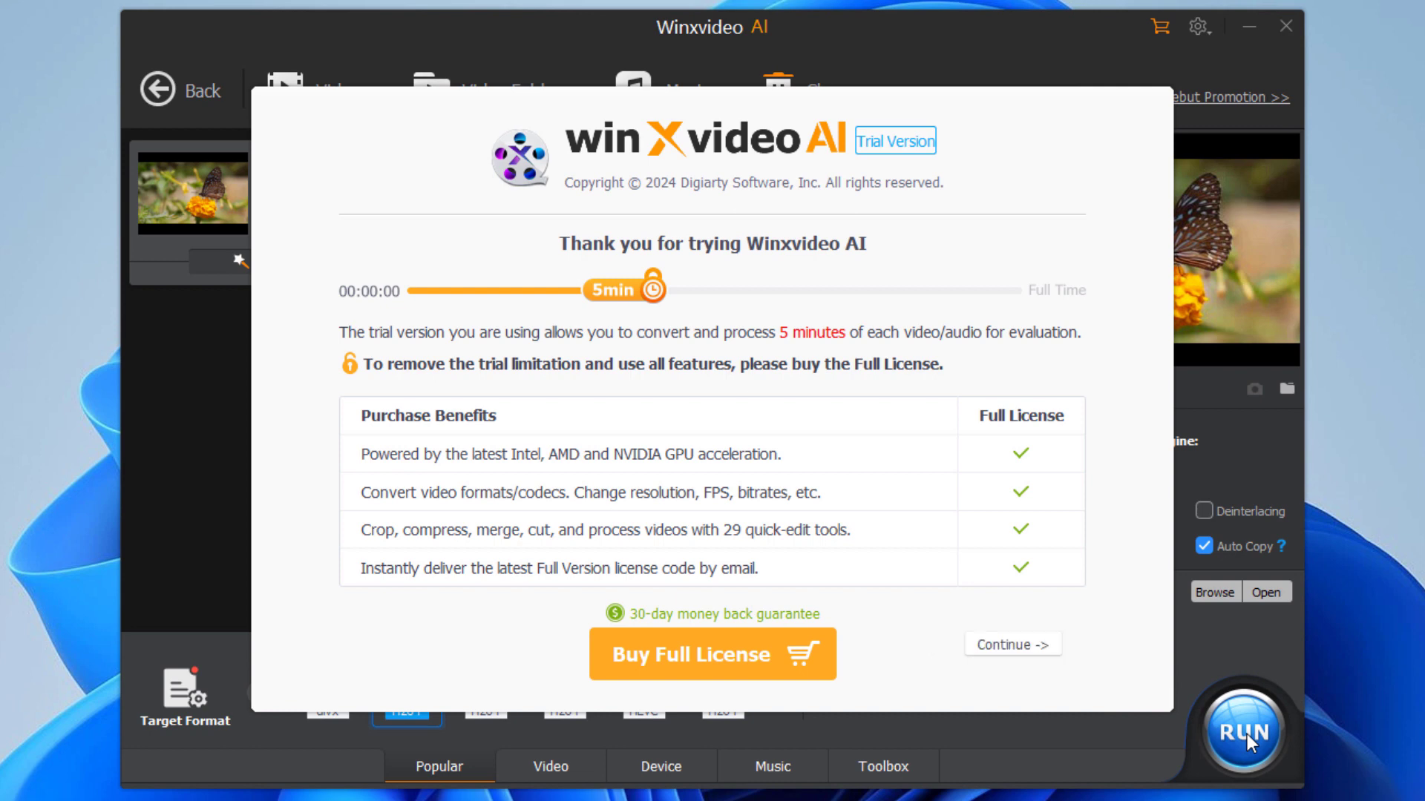
click(1016, 646)
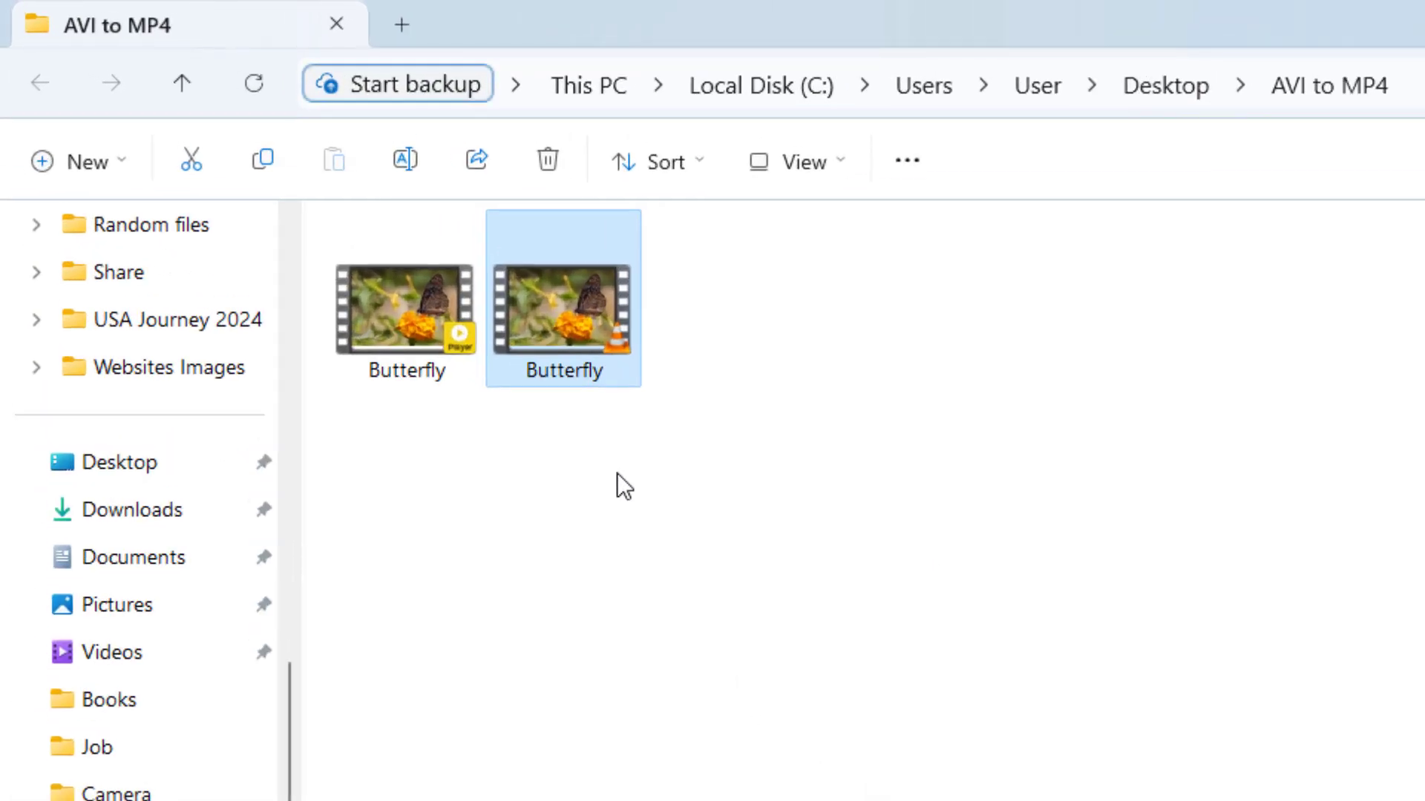
double_click(563, 343)
right_click(564, 344)
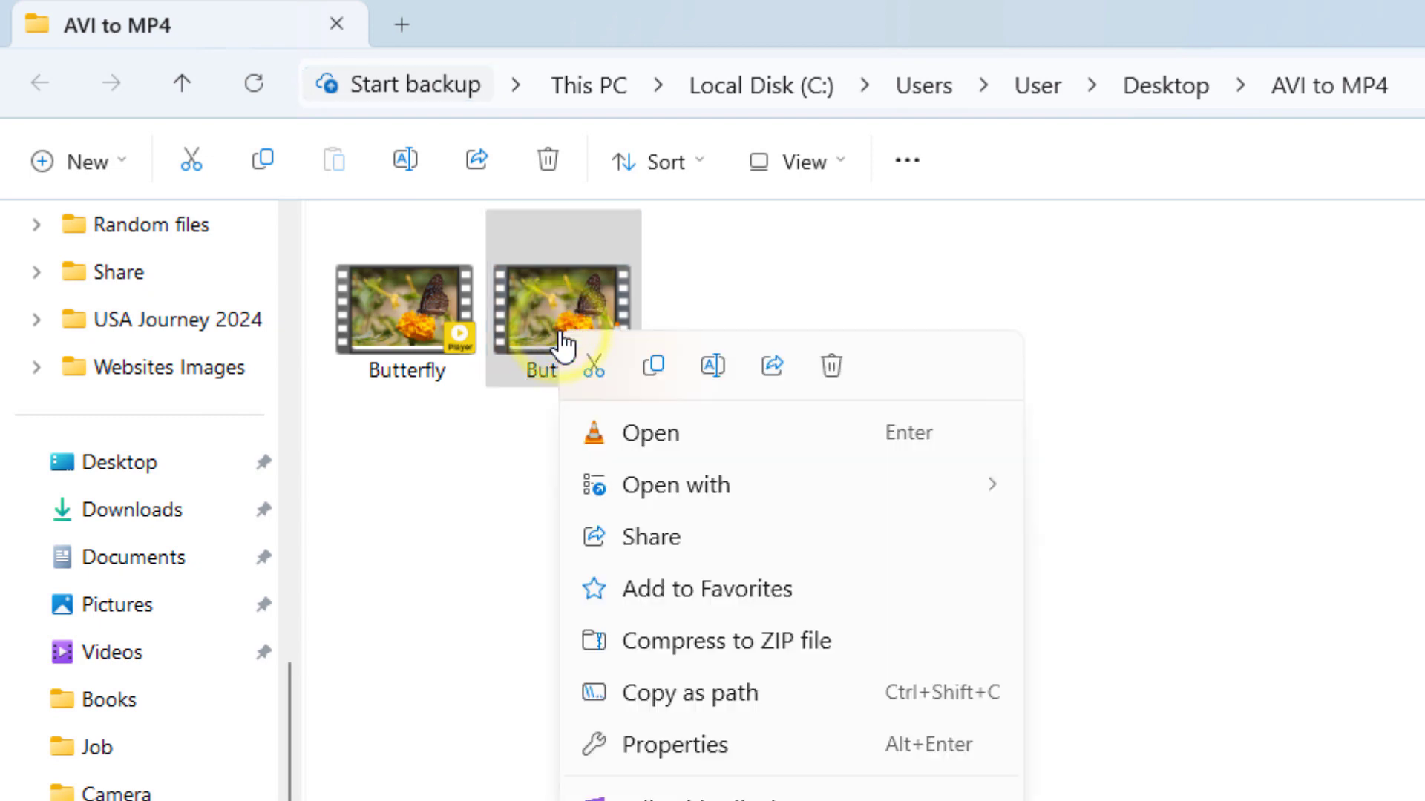
click(562, 650)
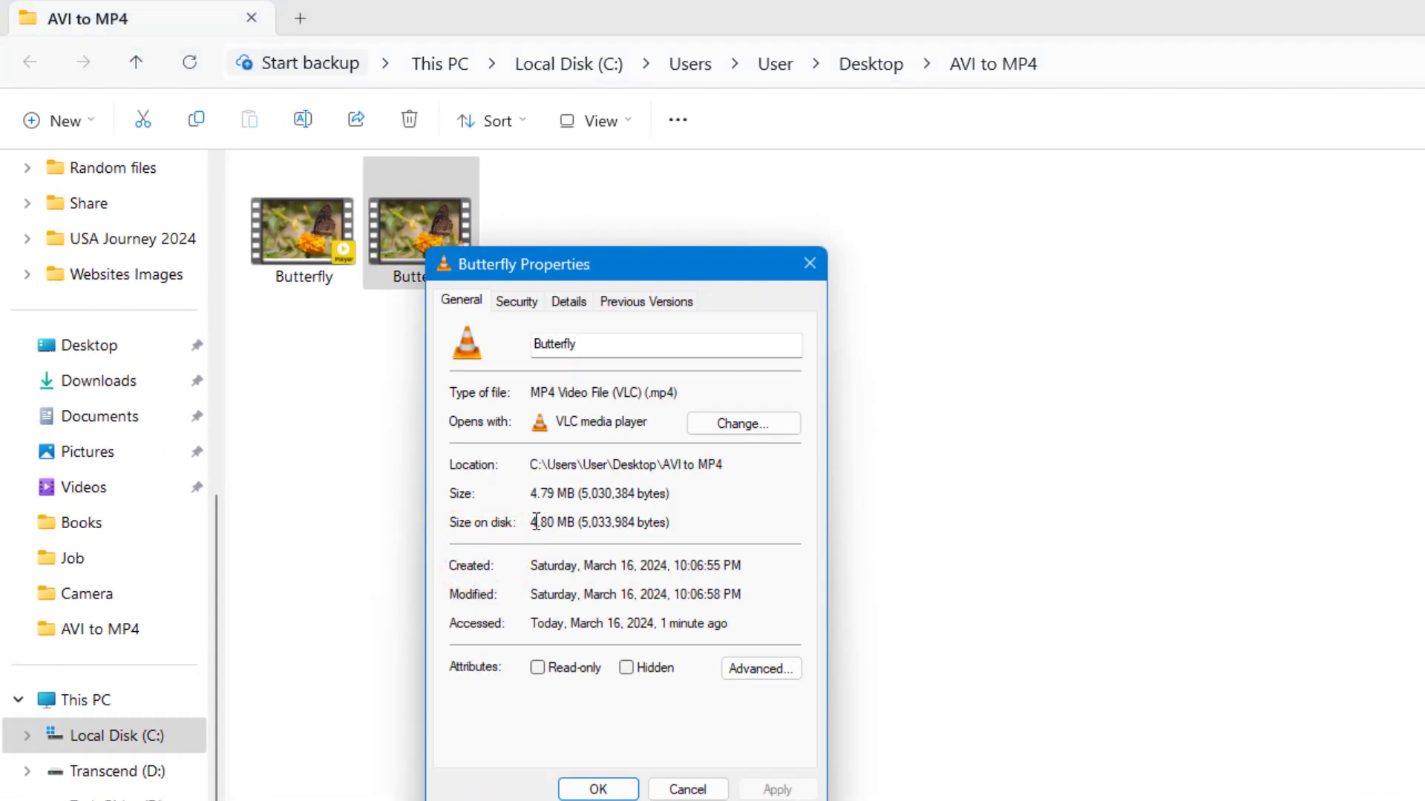
double_click(678, 394)
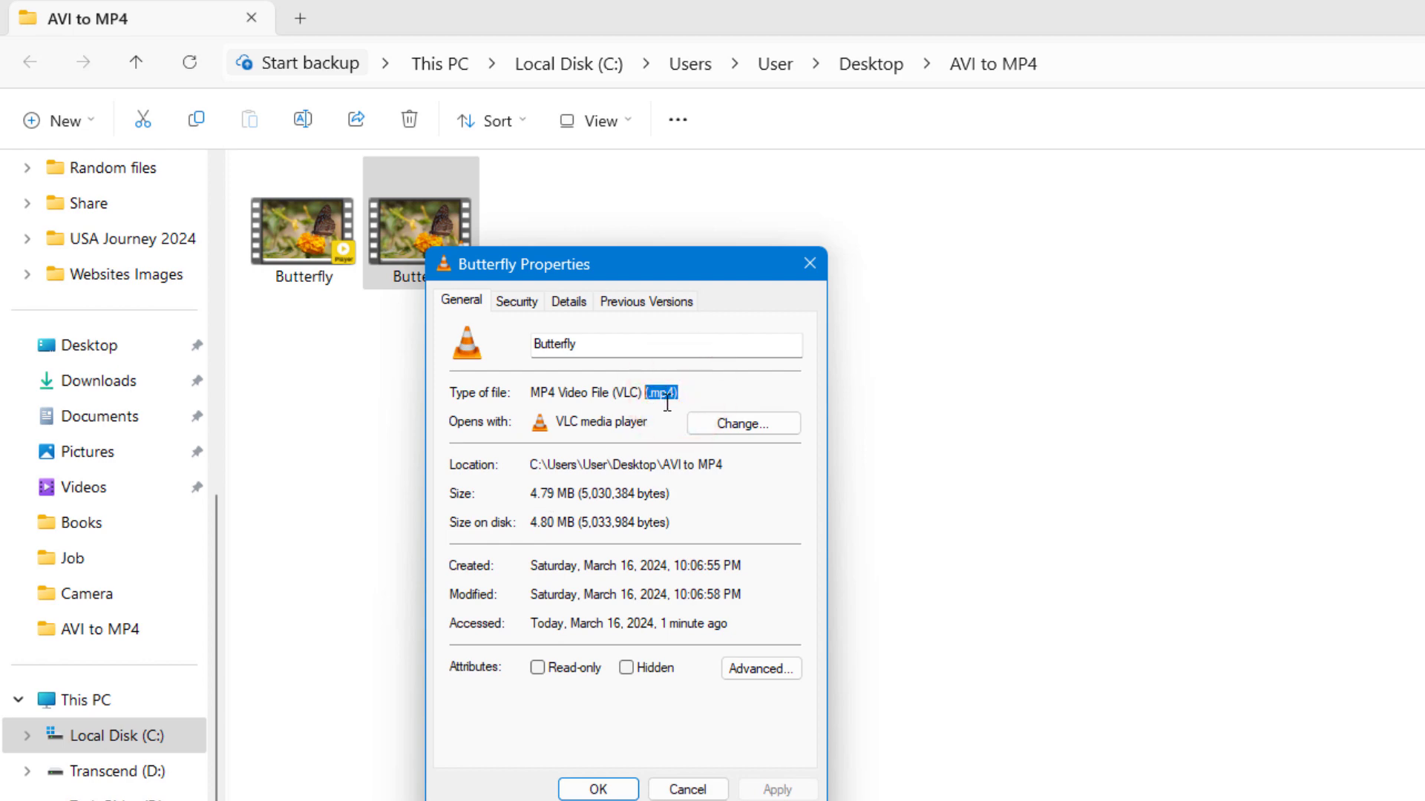
click(809, 263)
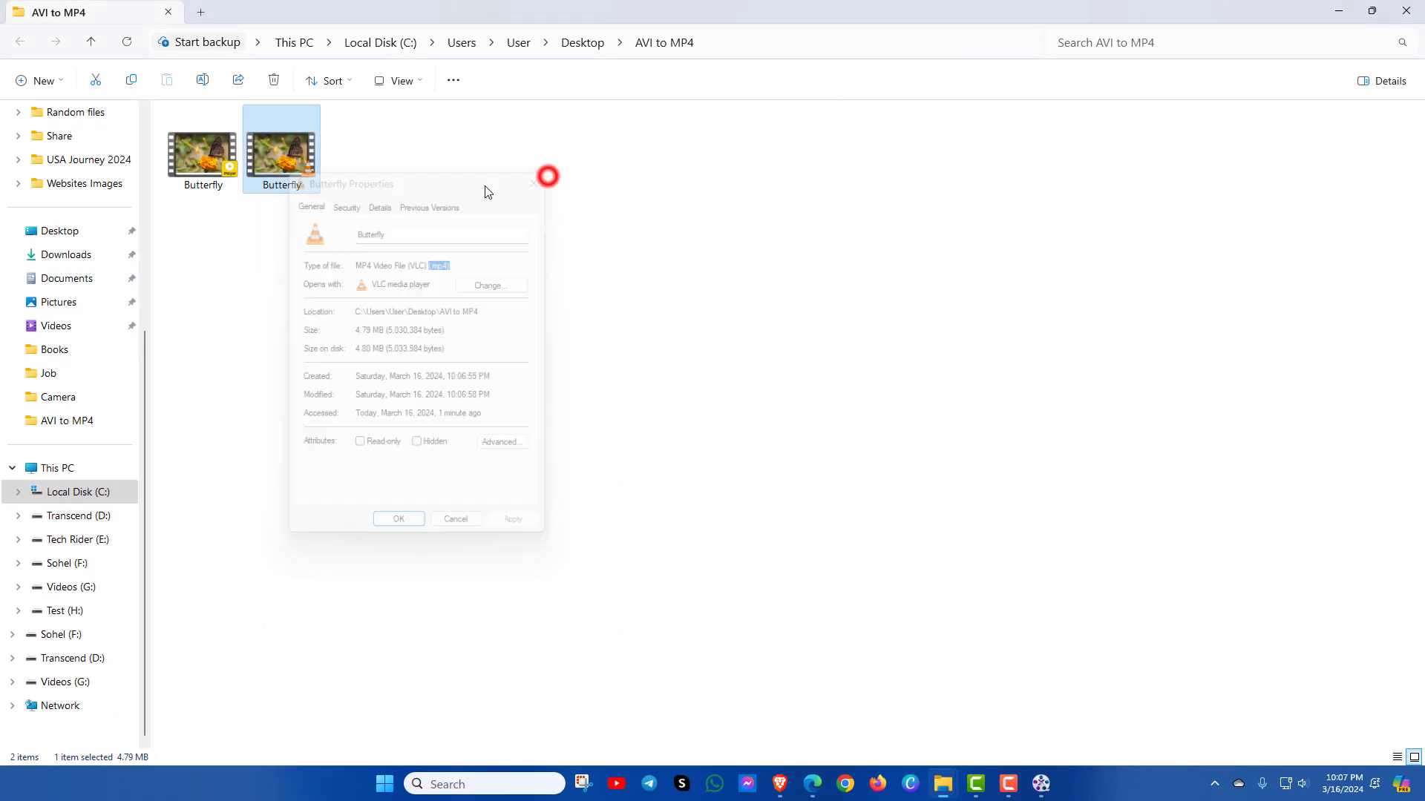
click(199, 160)
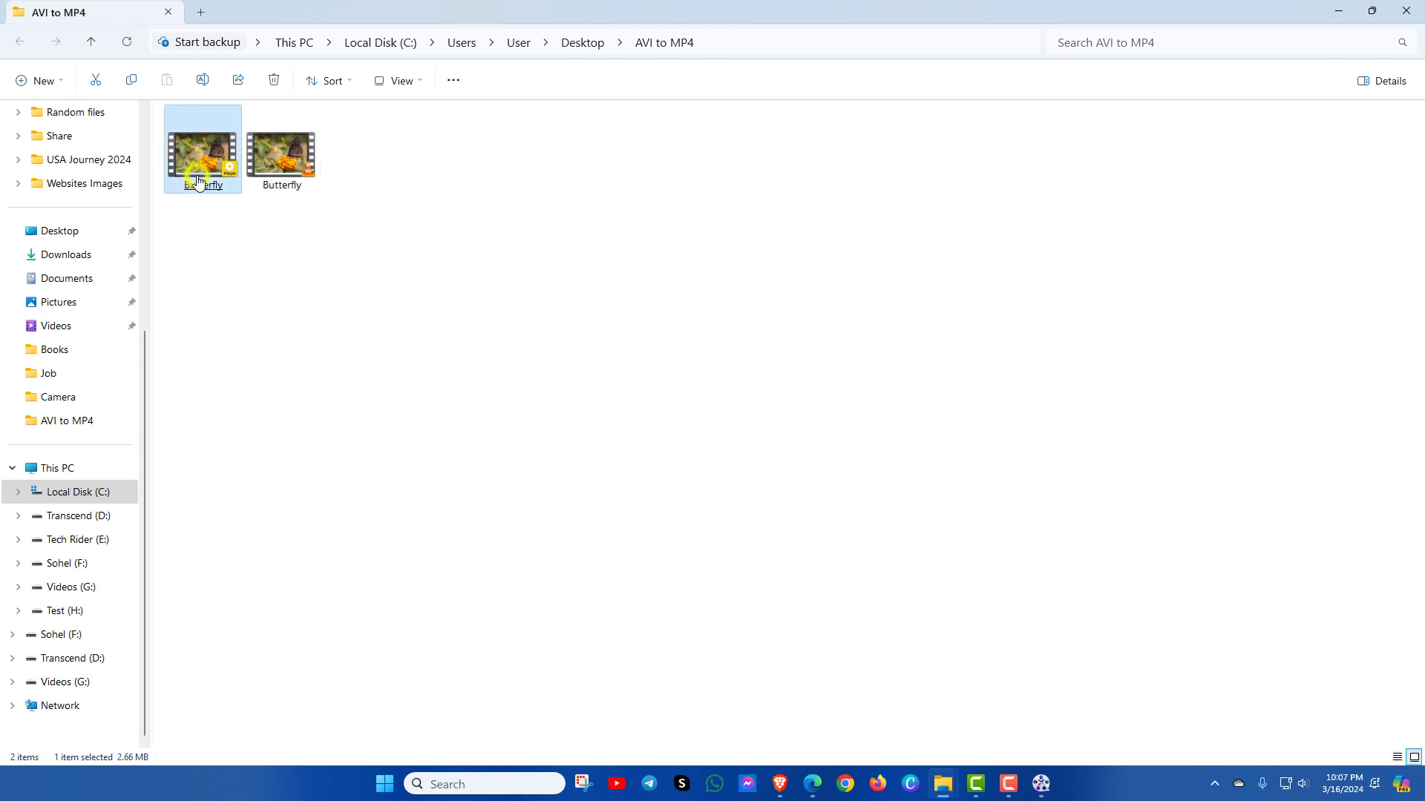
right_click(199, 178)
click(254, 382)
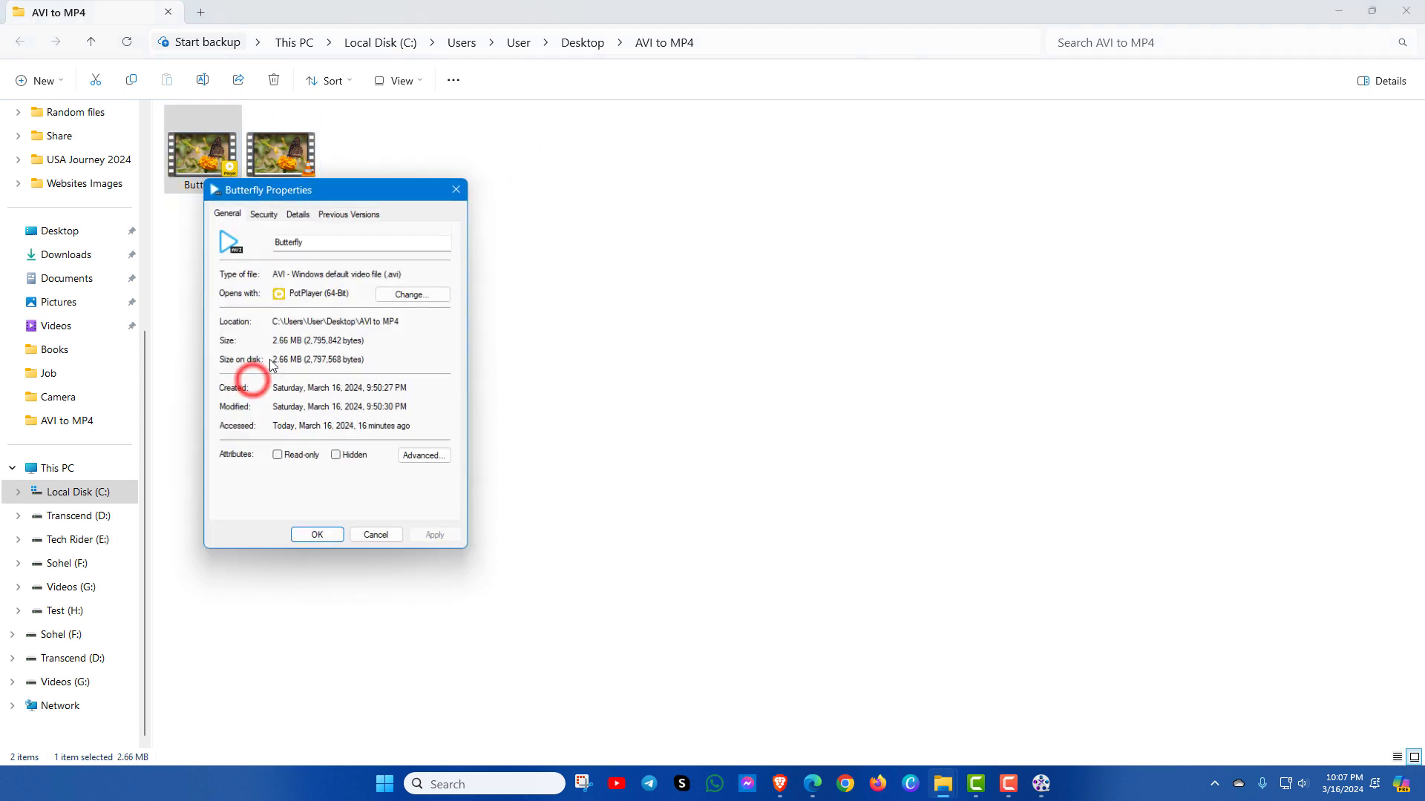
click(407, 273)
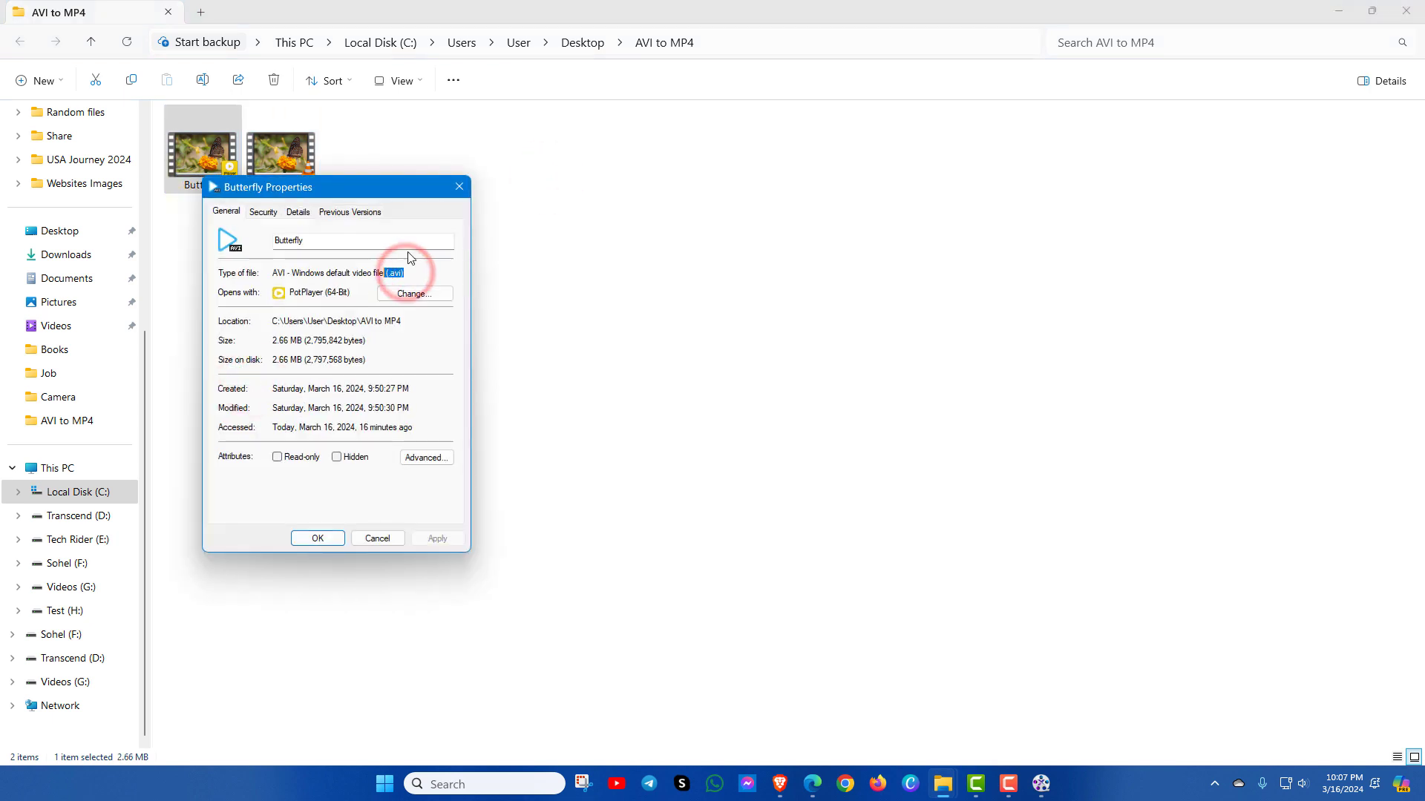
click(460, 187)
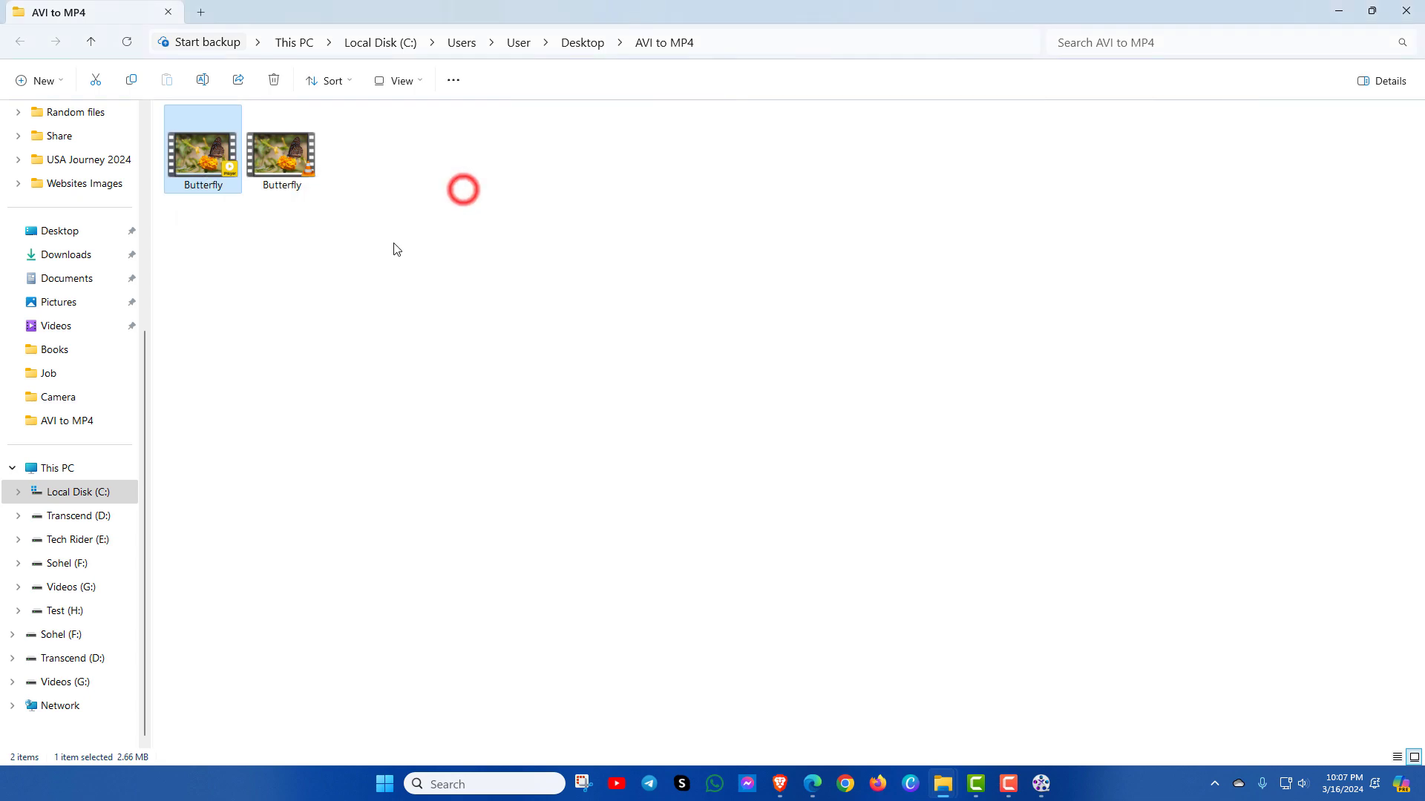
Step: Play the converted Butterfly.mp4 in VLC, then close VLC
double_click(291, 165)
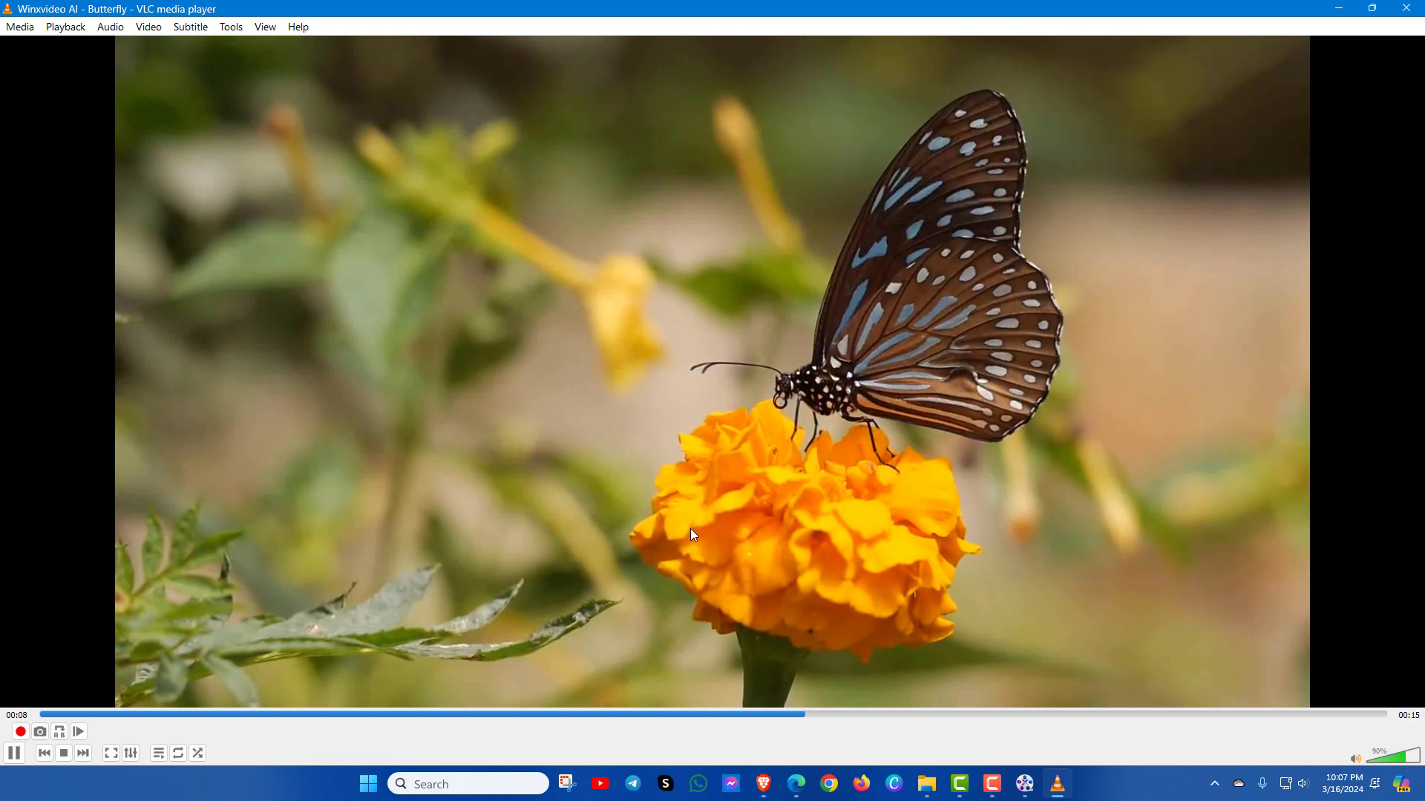
click(1408, 8)
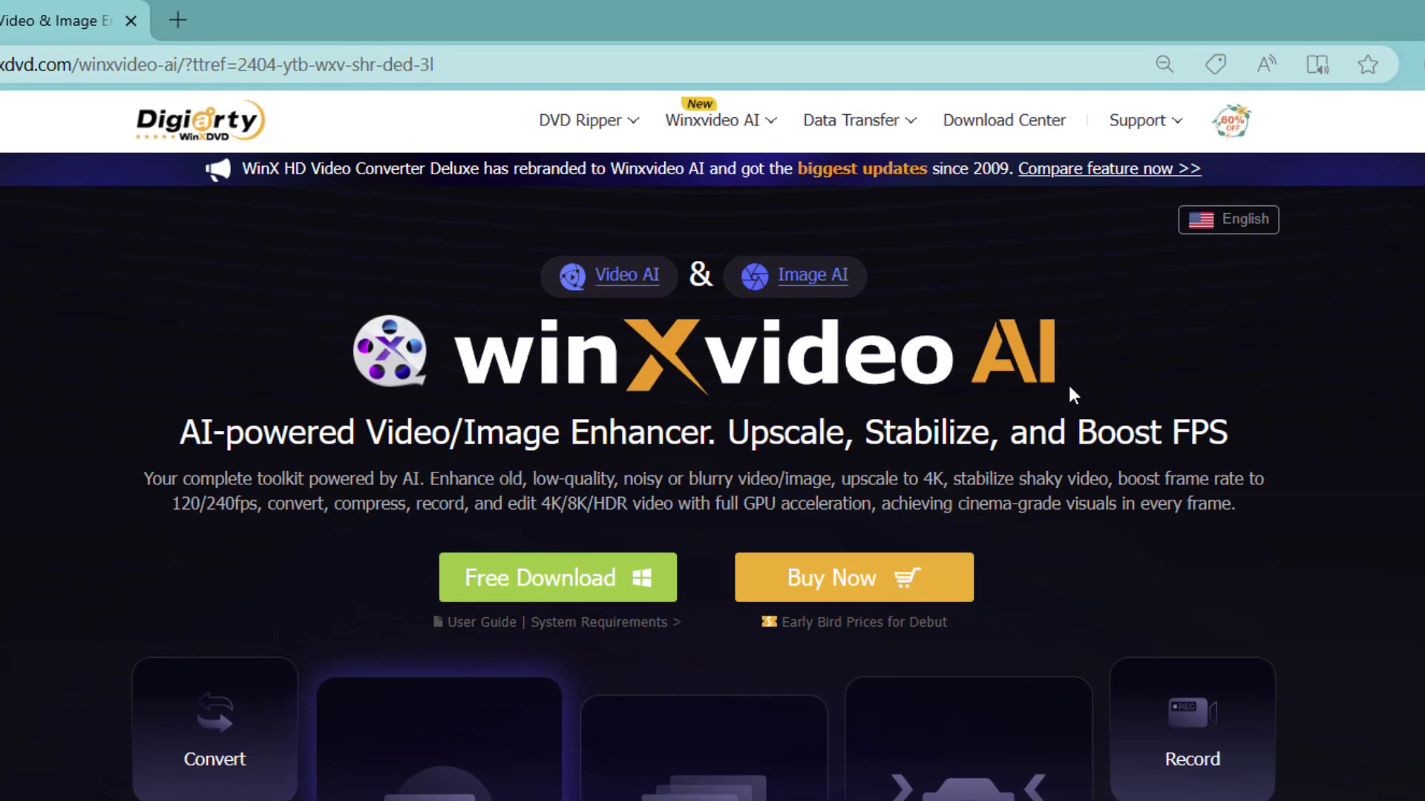
Step: Download the 146.45 MB winxvideo-ai.exe installer through IDM
click(525, 583)
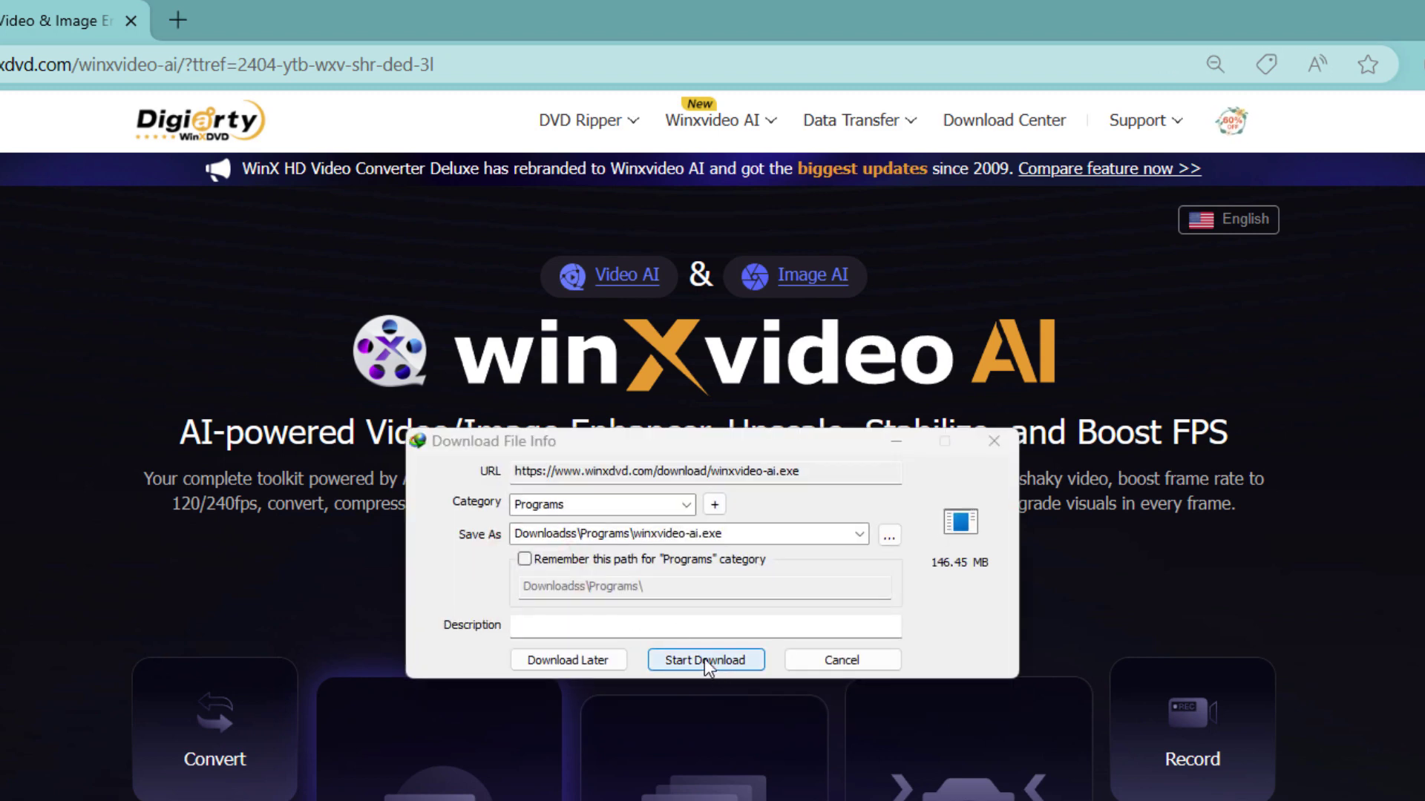
click(705, 658)
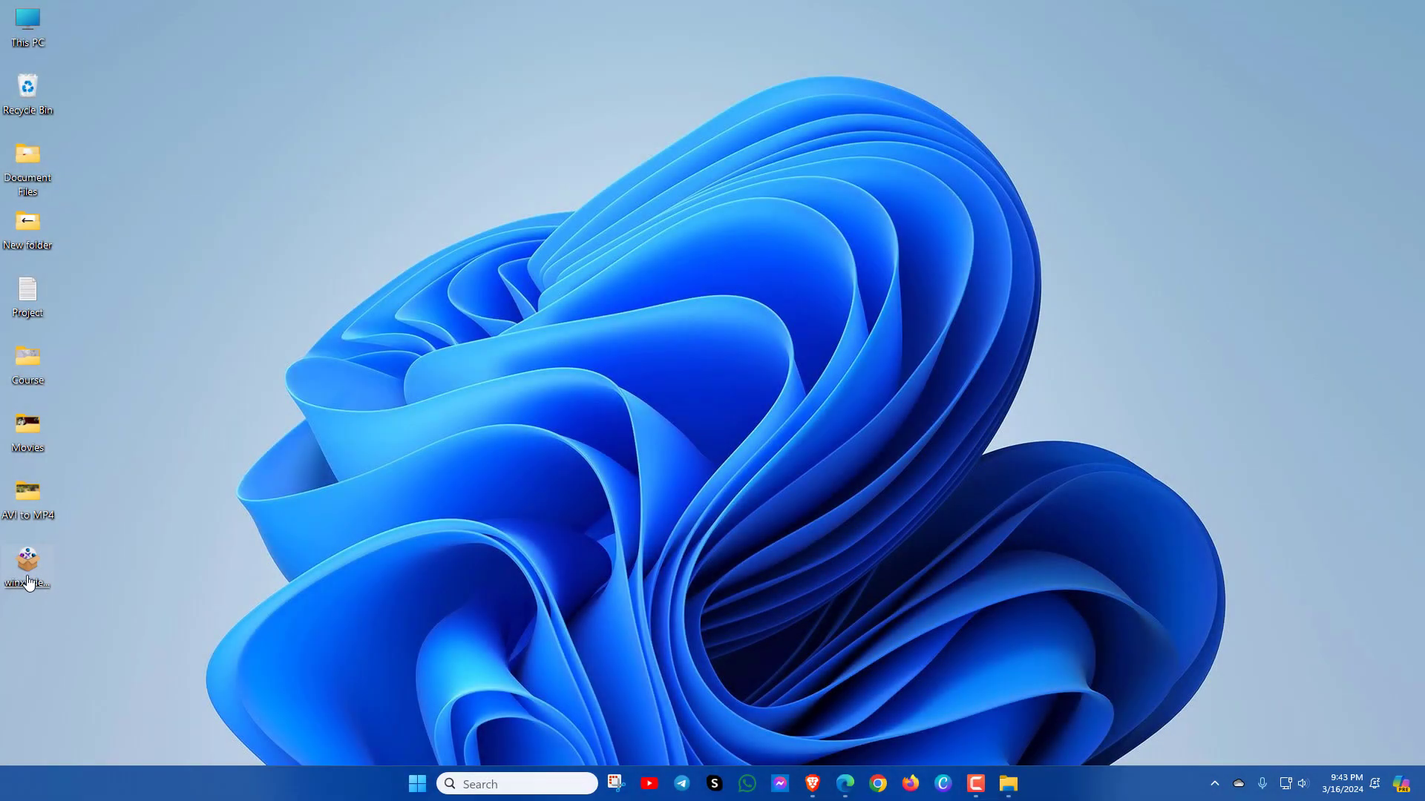
Step: Run winxvideo-ai.exe, install Winxvideo AI, and launch it after setup
double_click(27, 579)
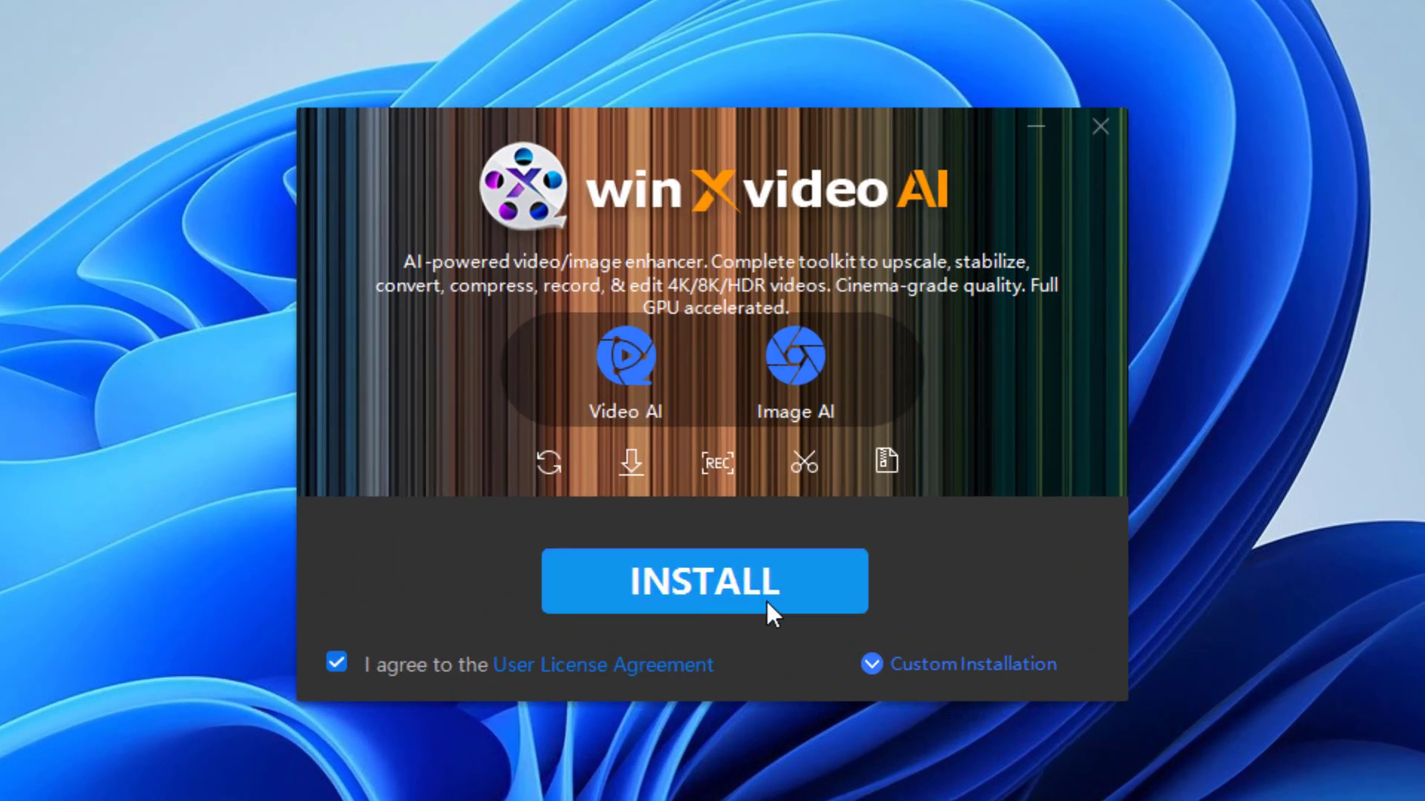
click(706, 588)
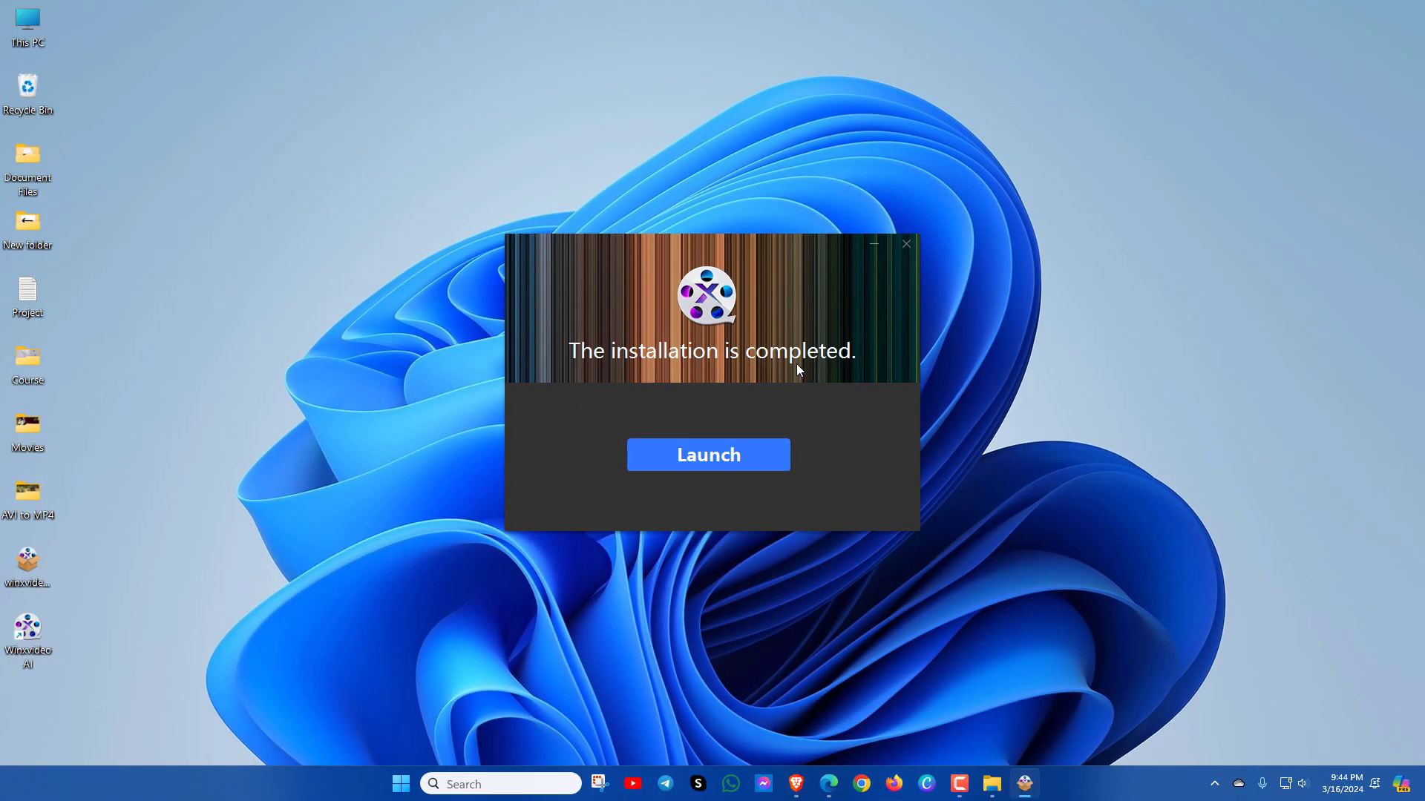
click(704, 549)
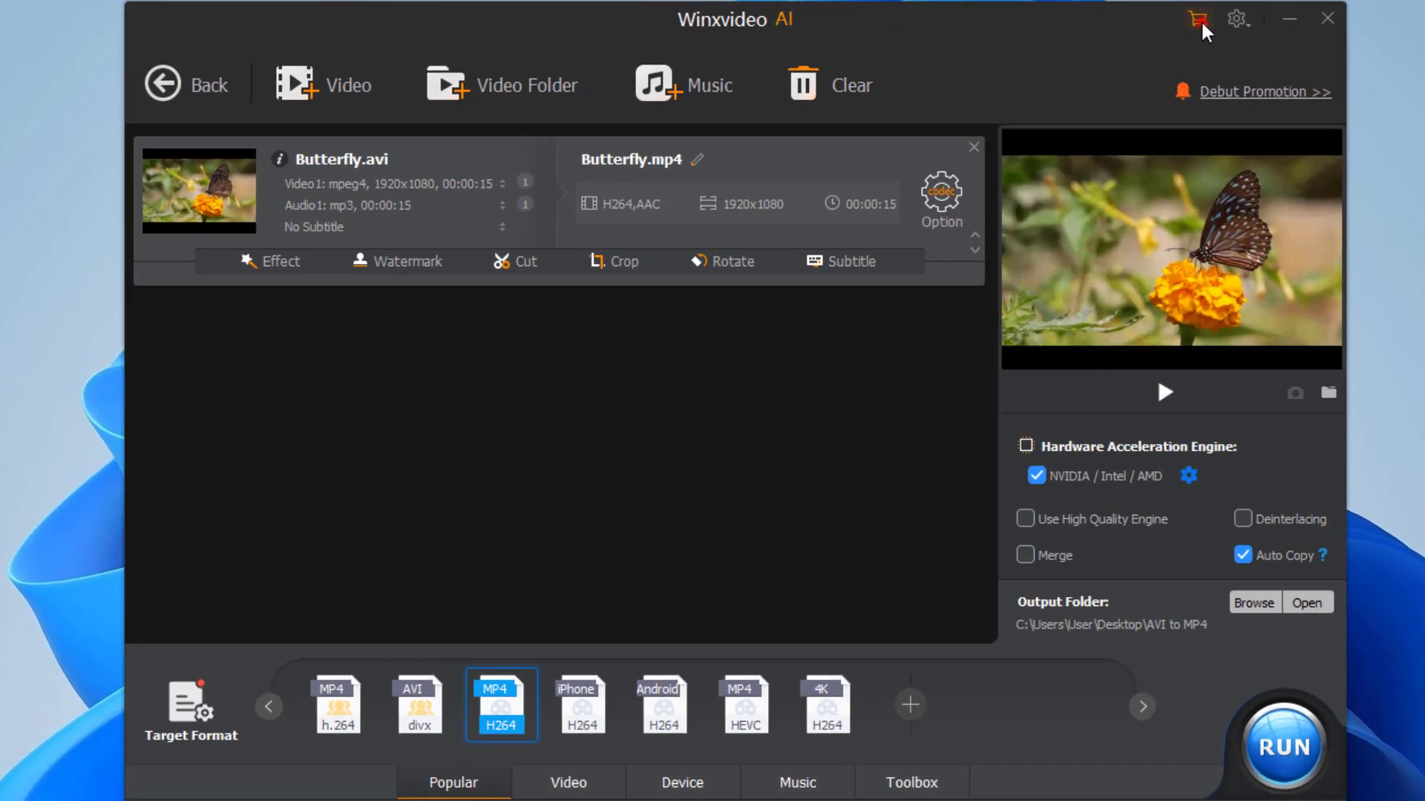
Step: Open the store and review checkout for the $45.95 Lifetime License for 1 PC
click(1200, 19)
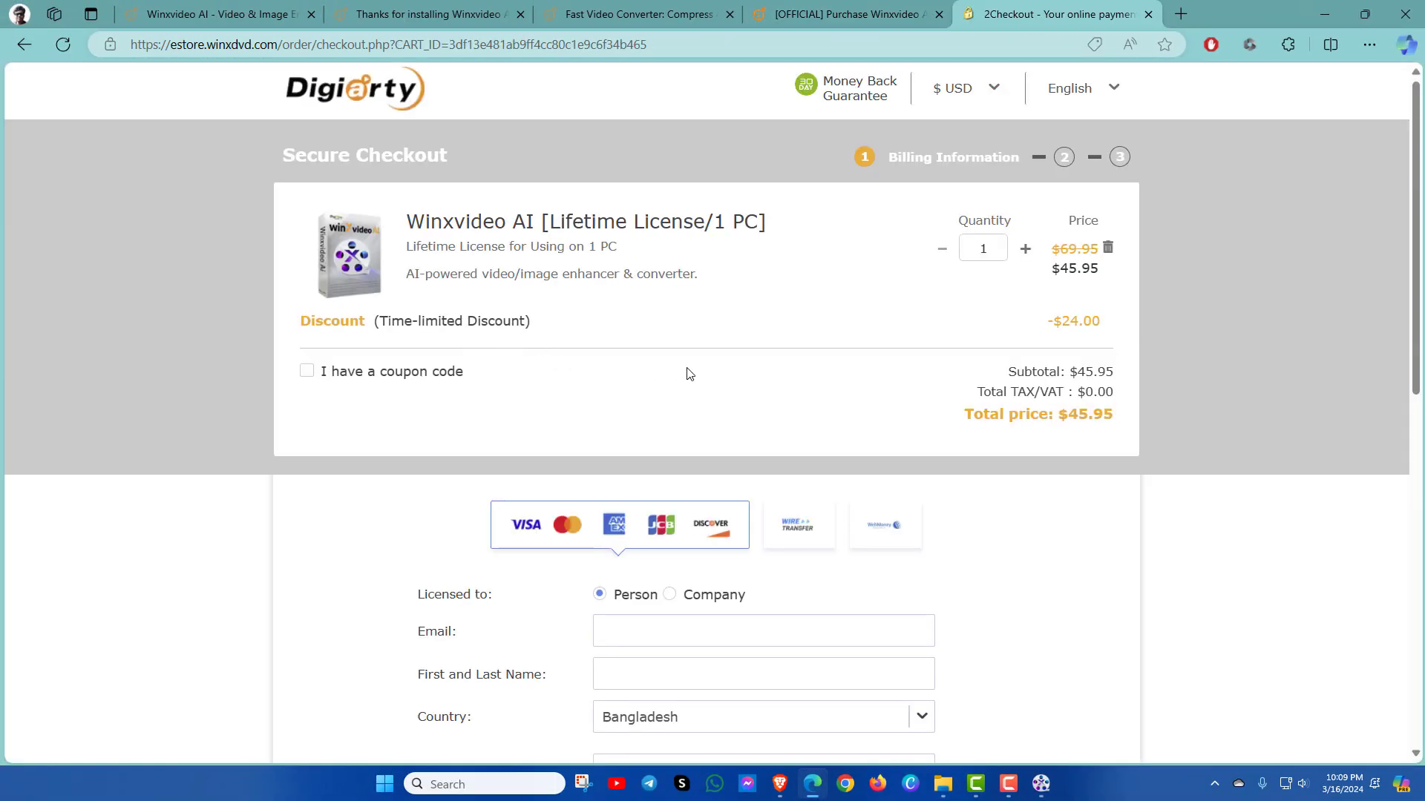
scroll(767, 384, down, 8)
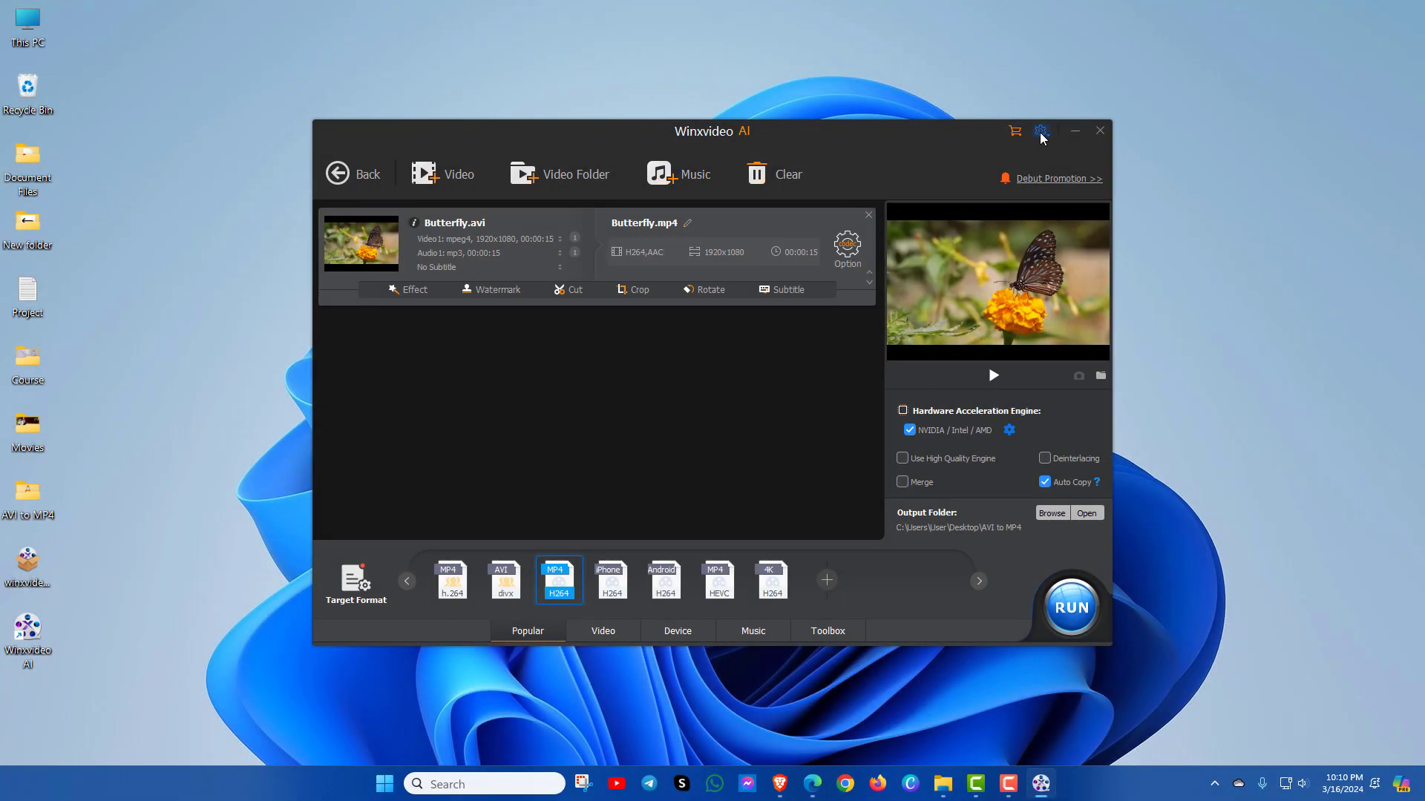
Step: Register Winxvideo AI with the licensed e-mail address and pasted license code, then activate it
click(1042, 133)
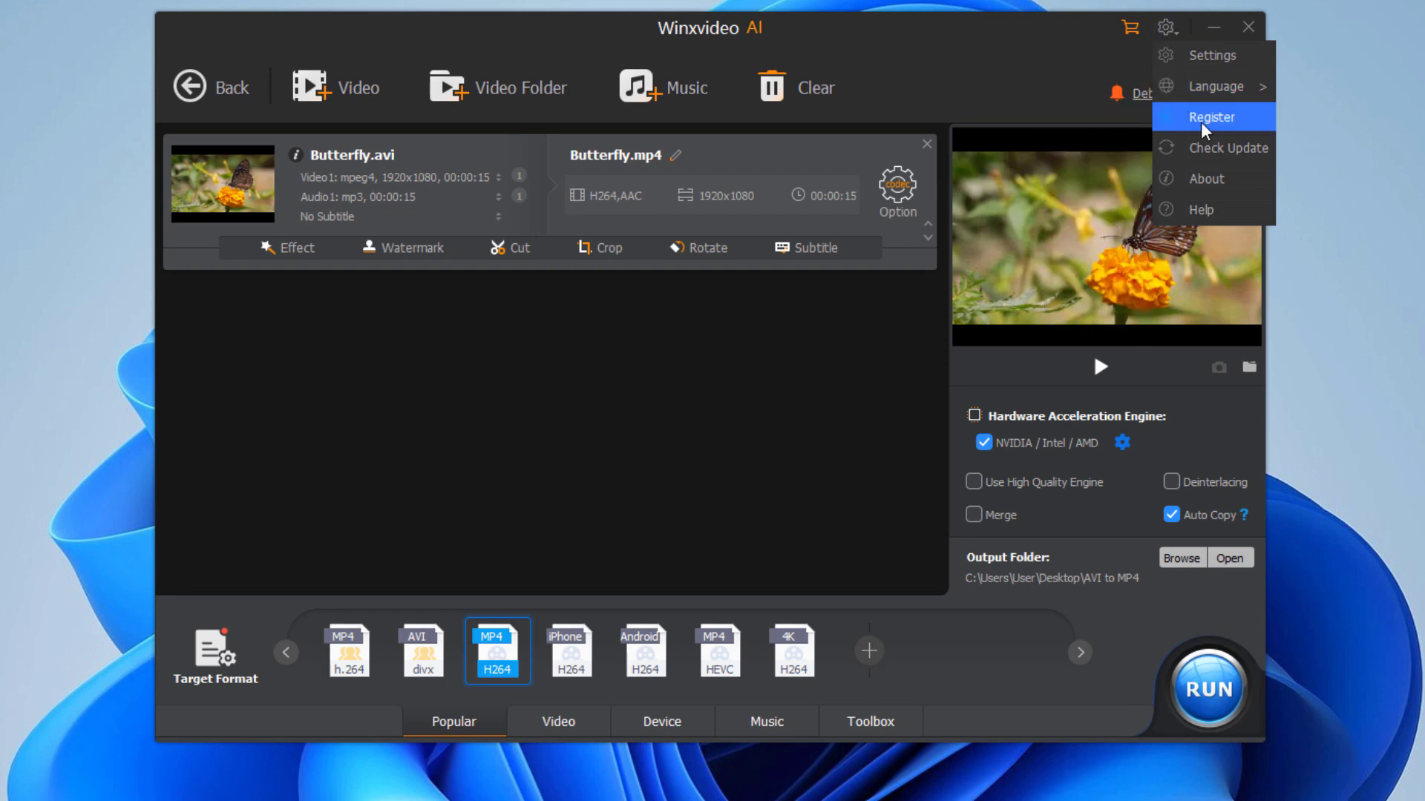
click(1206, 120)
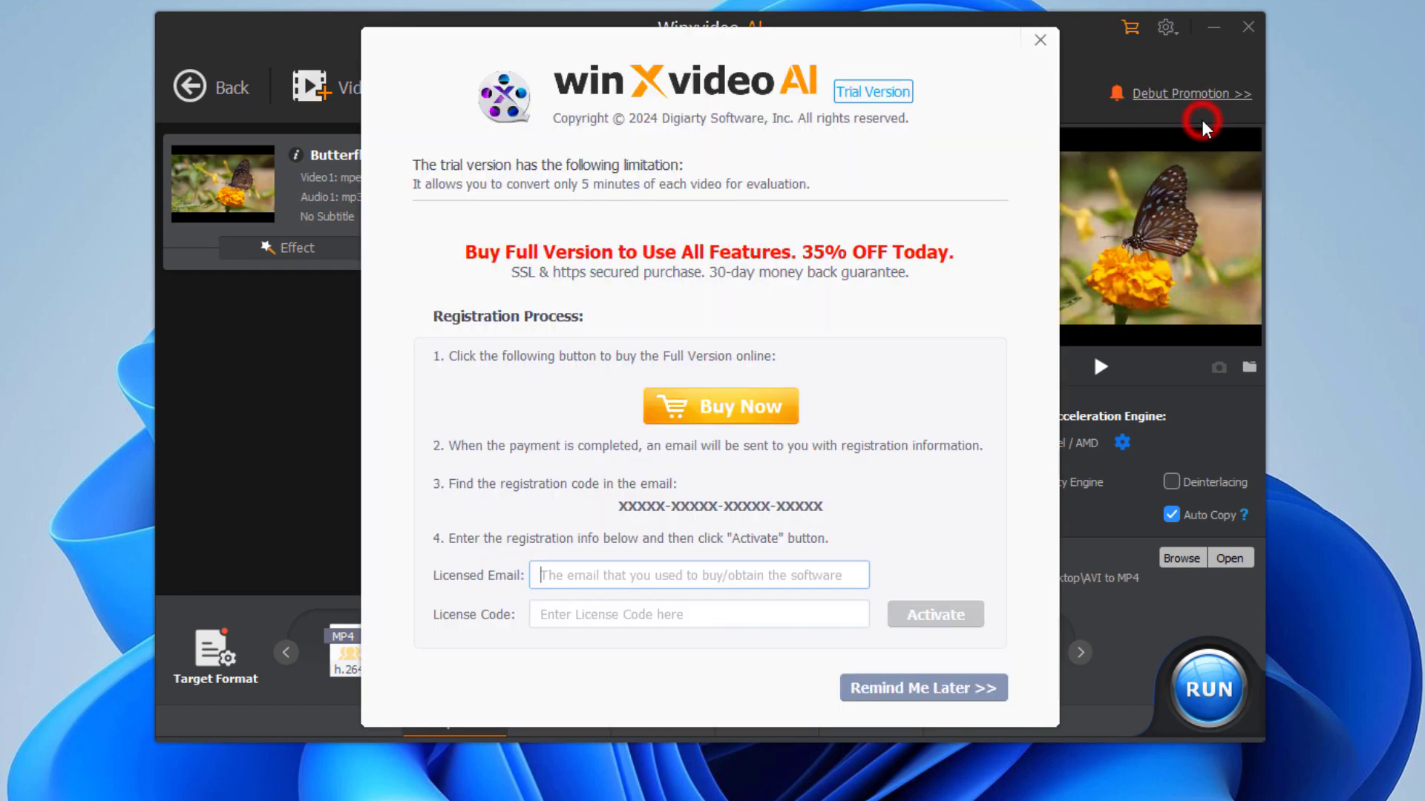
click(592, 578)
key(Tab)
key(ctrl+v)
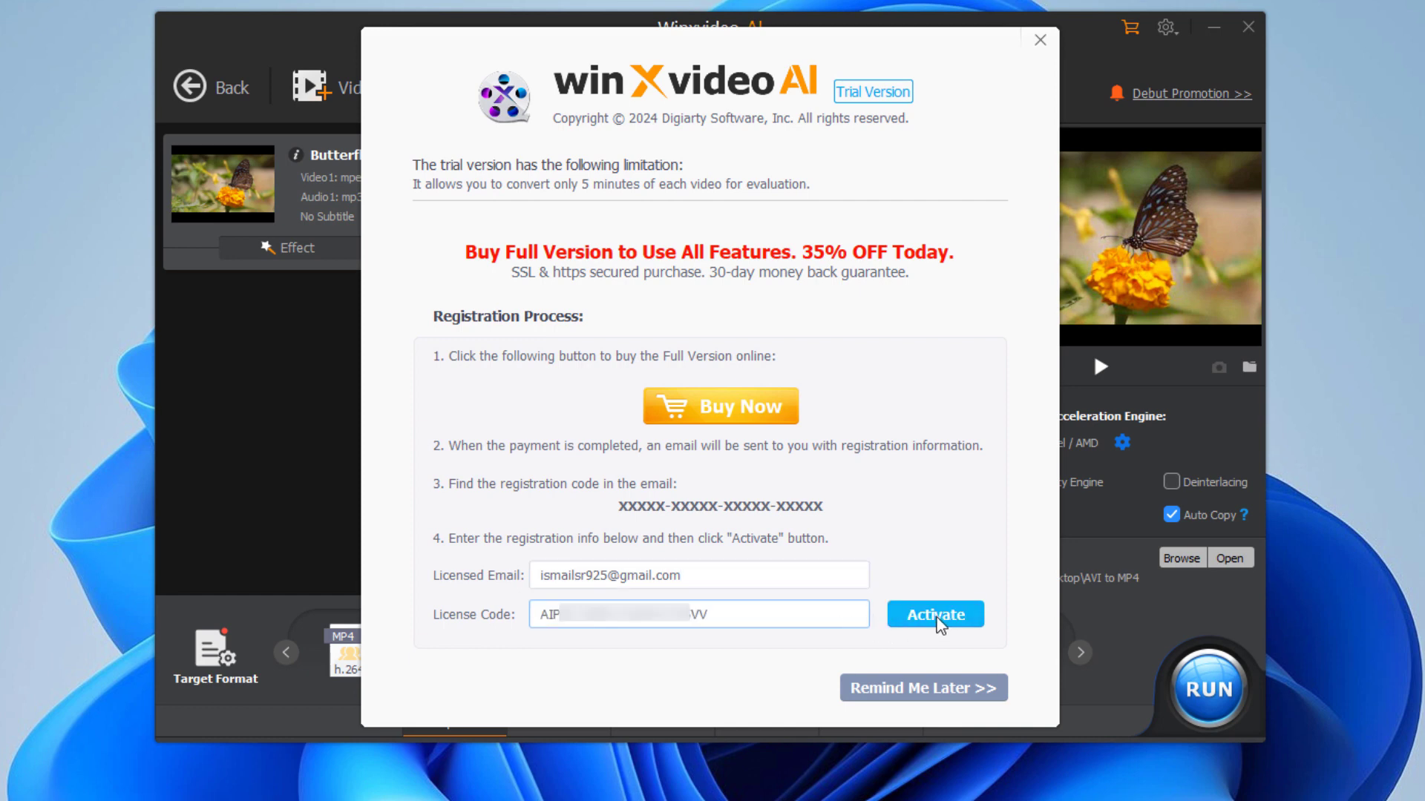
click(936, 618)
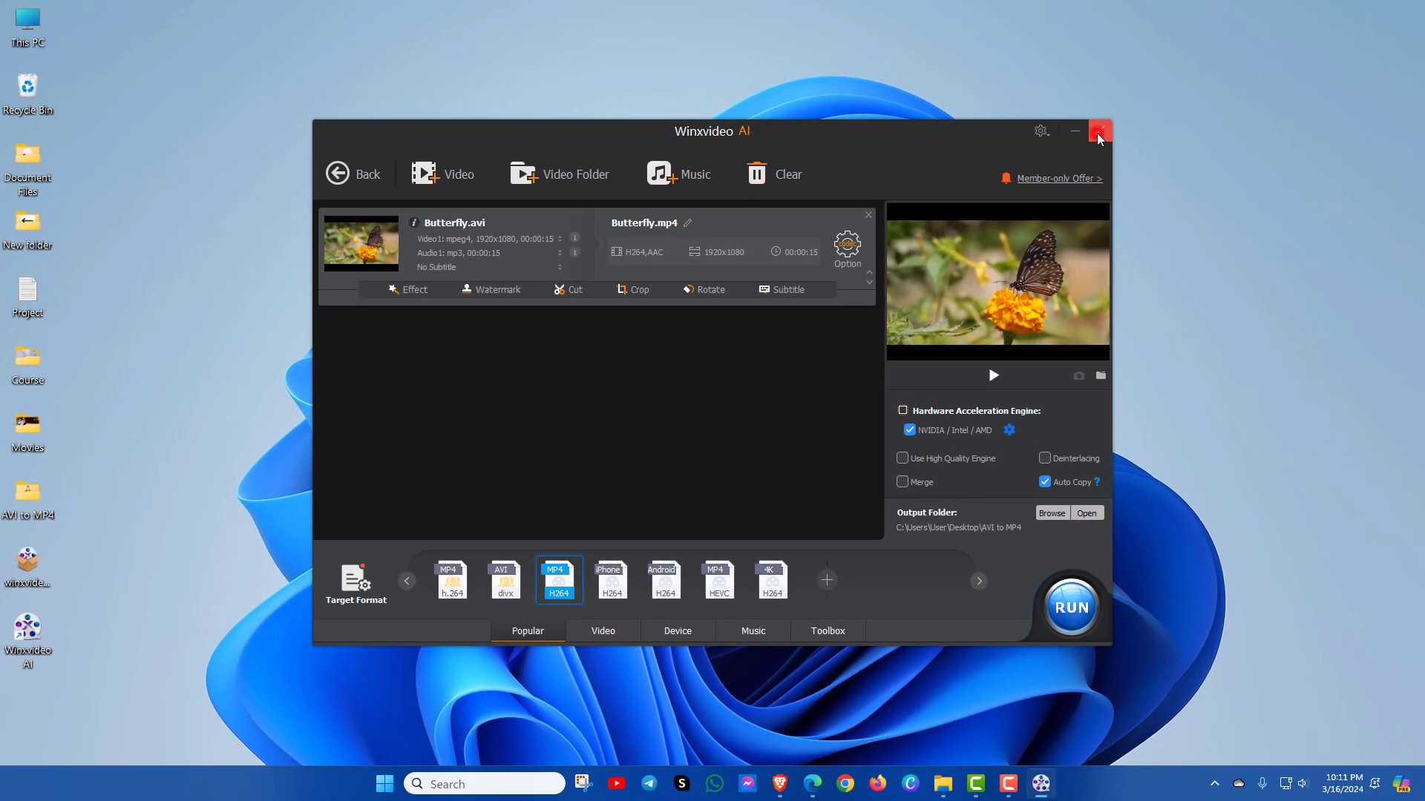
Step: Close the Winxvideo AI converter window and then the launcher window
click(1098, 133)
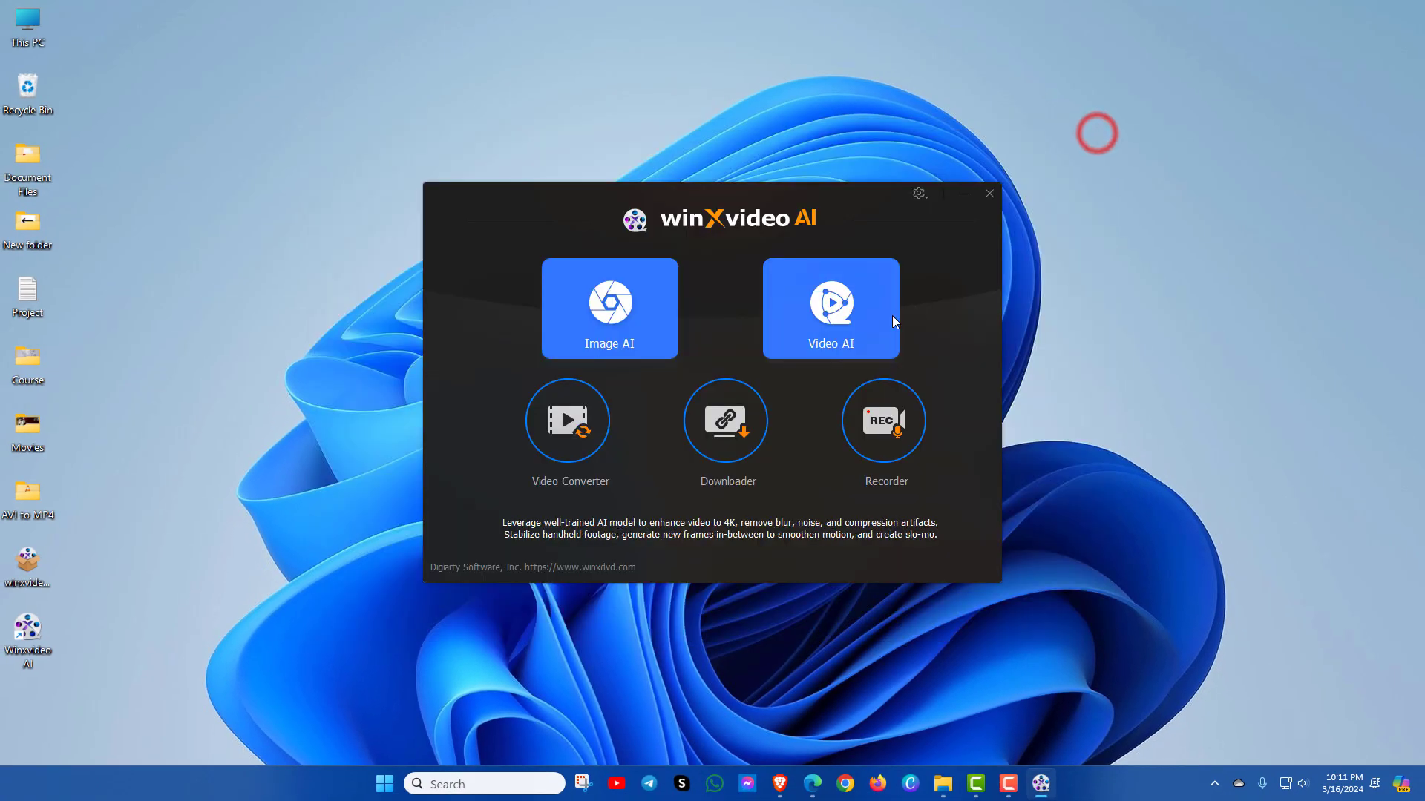
click(987, 197)
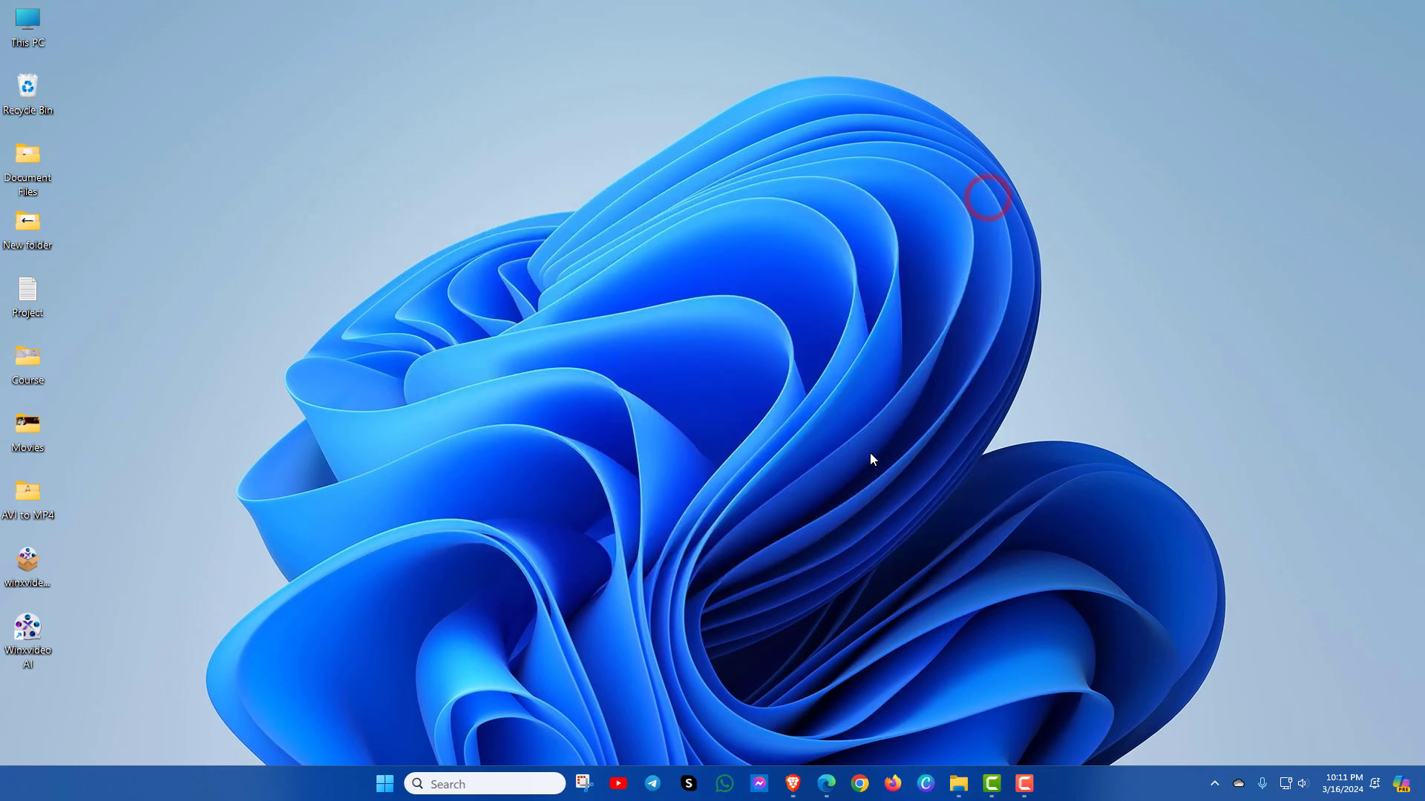